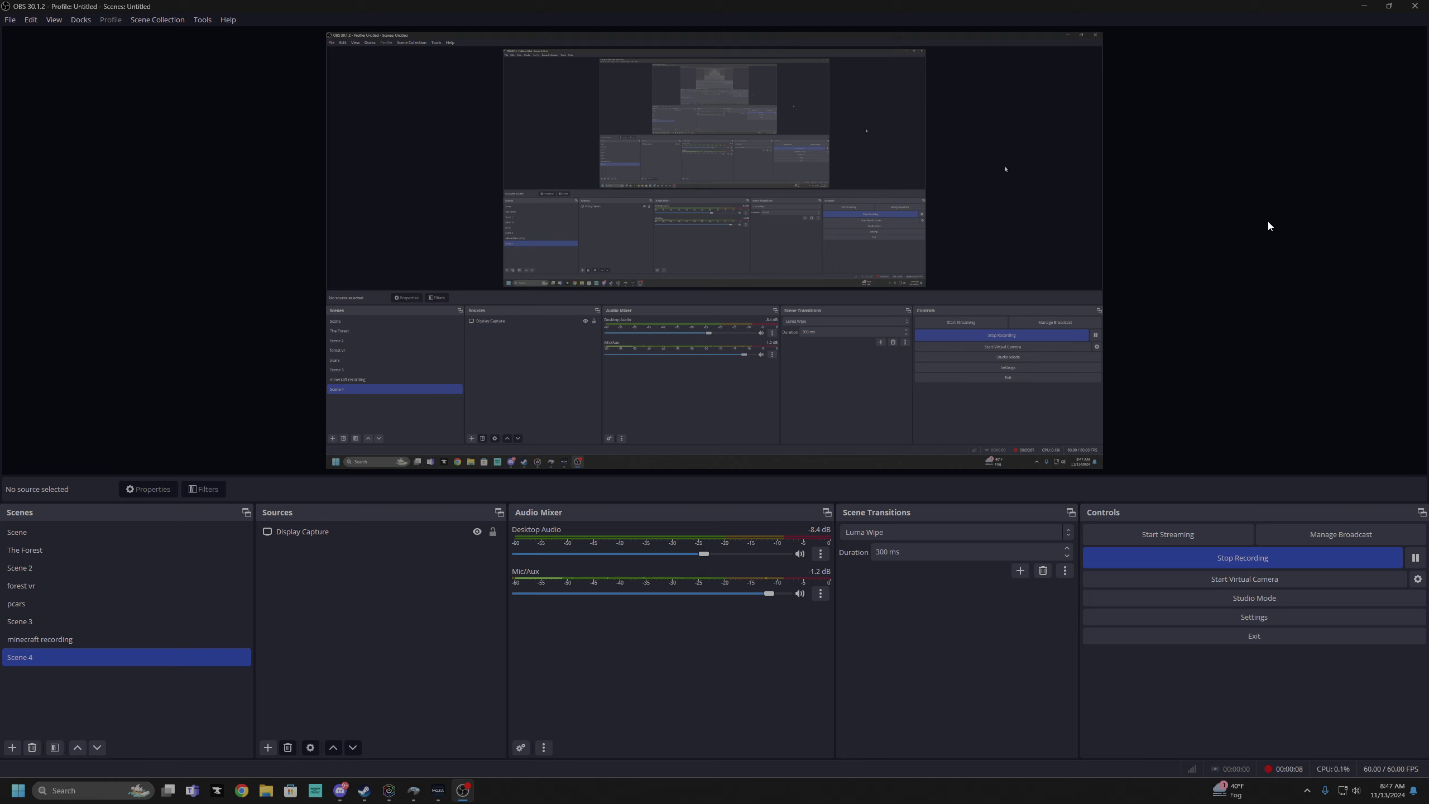
# Minimize OBS Studio and Discord to bring the MOZA Pit House dashboard into view
pyautogui.click(1363, 9)
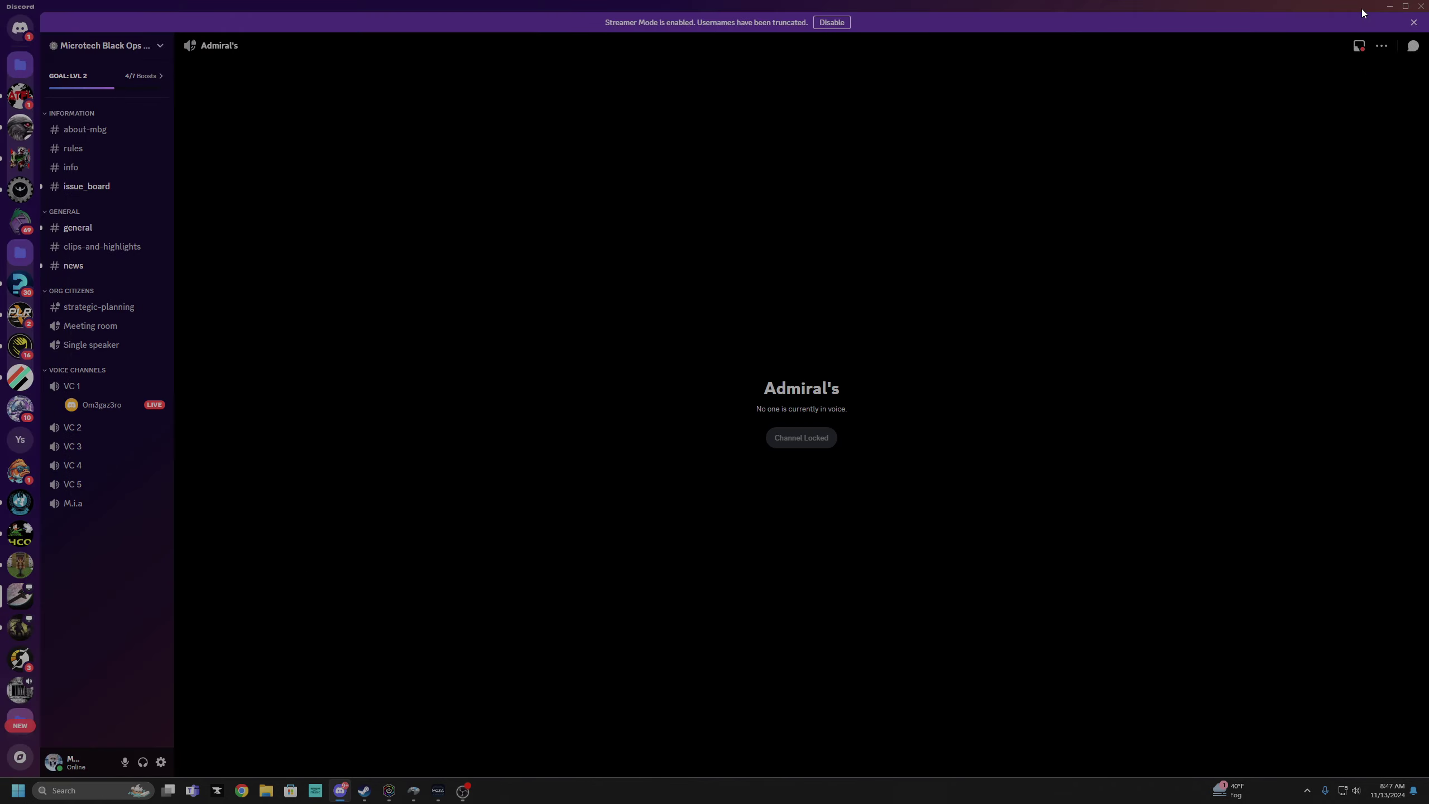
pyautogui.click(1385, 7)
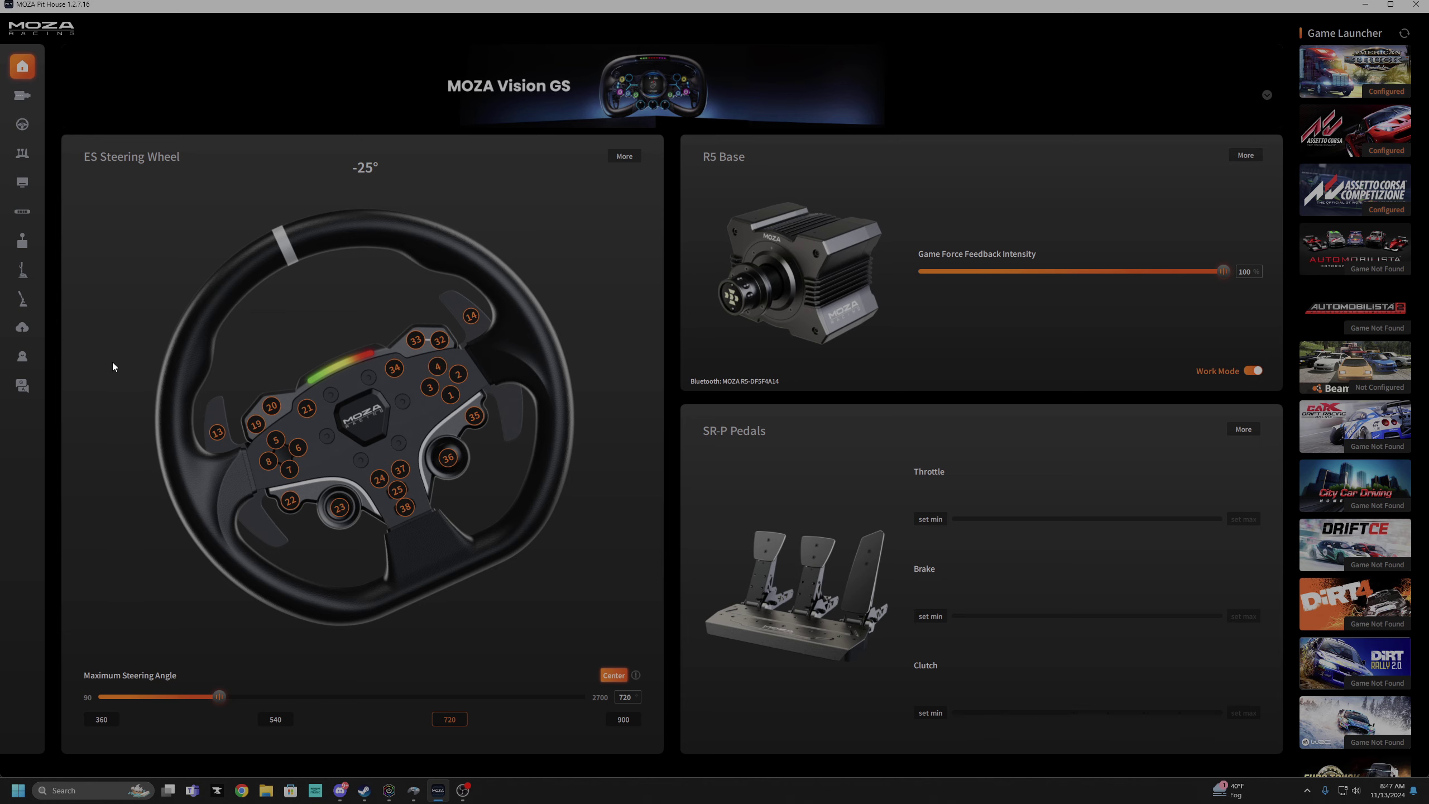
# Check the firmware page, then settle on the Reset and Calibration page in Pit House
pyautogui.click(21, 332)
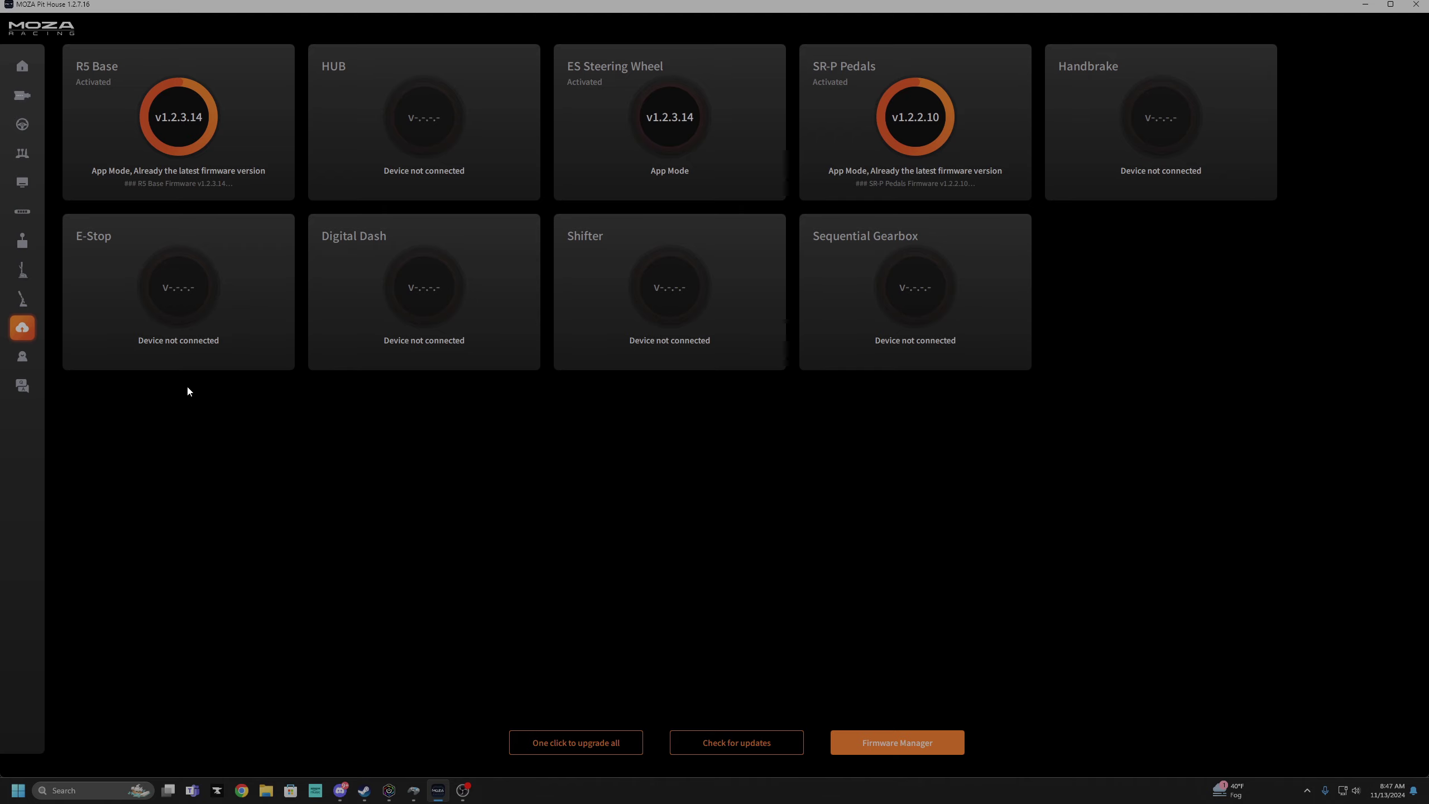
pyautogui.click(22, 356)
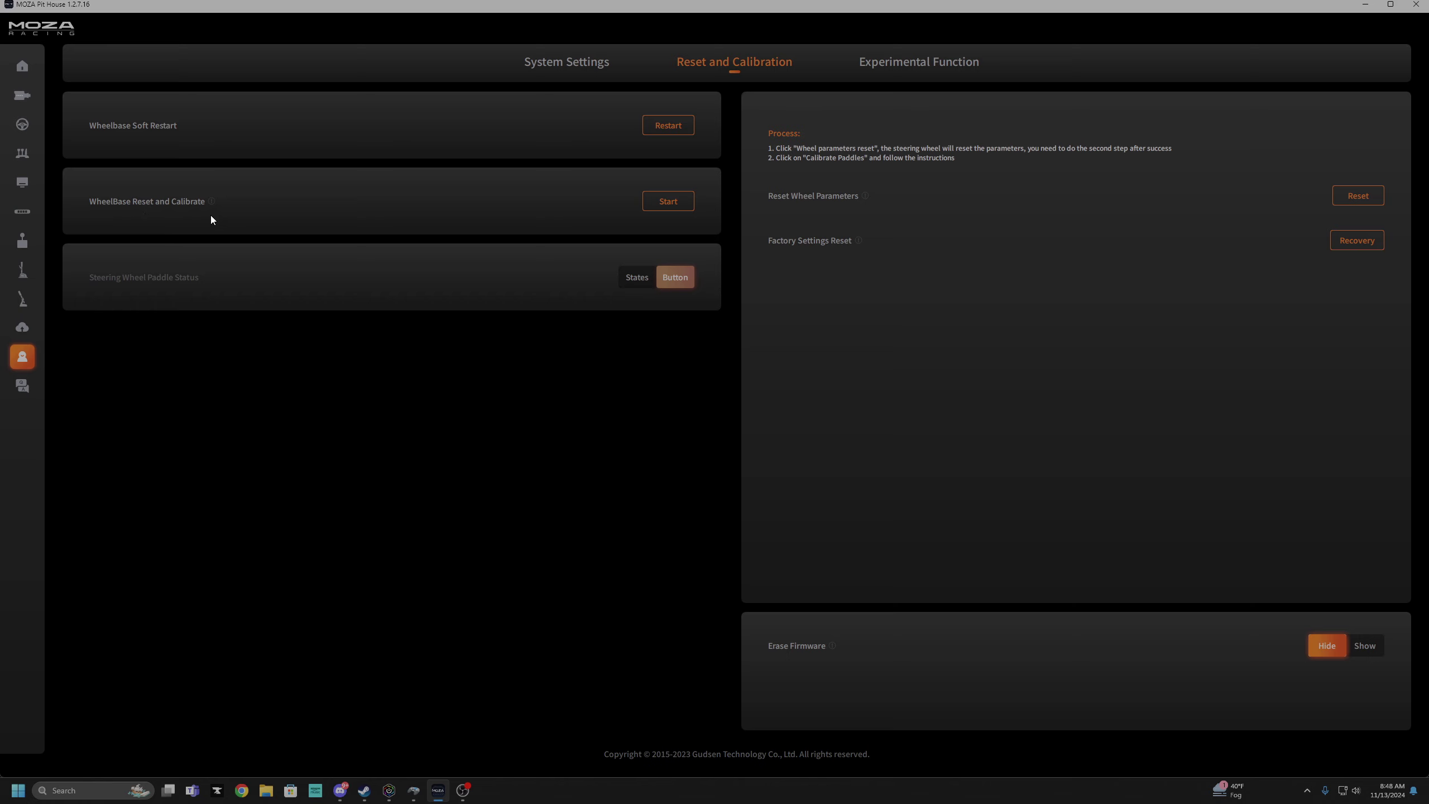
pyautogui.click(22, 70)
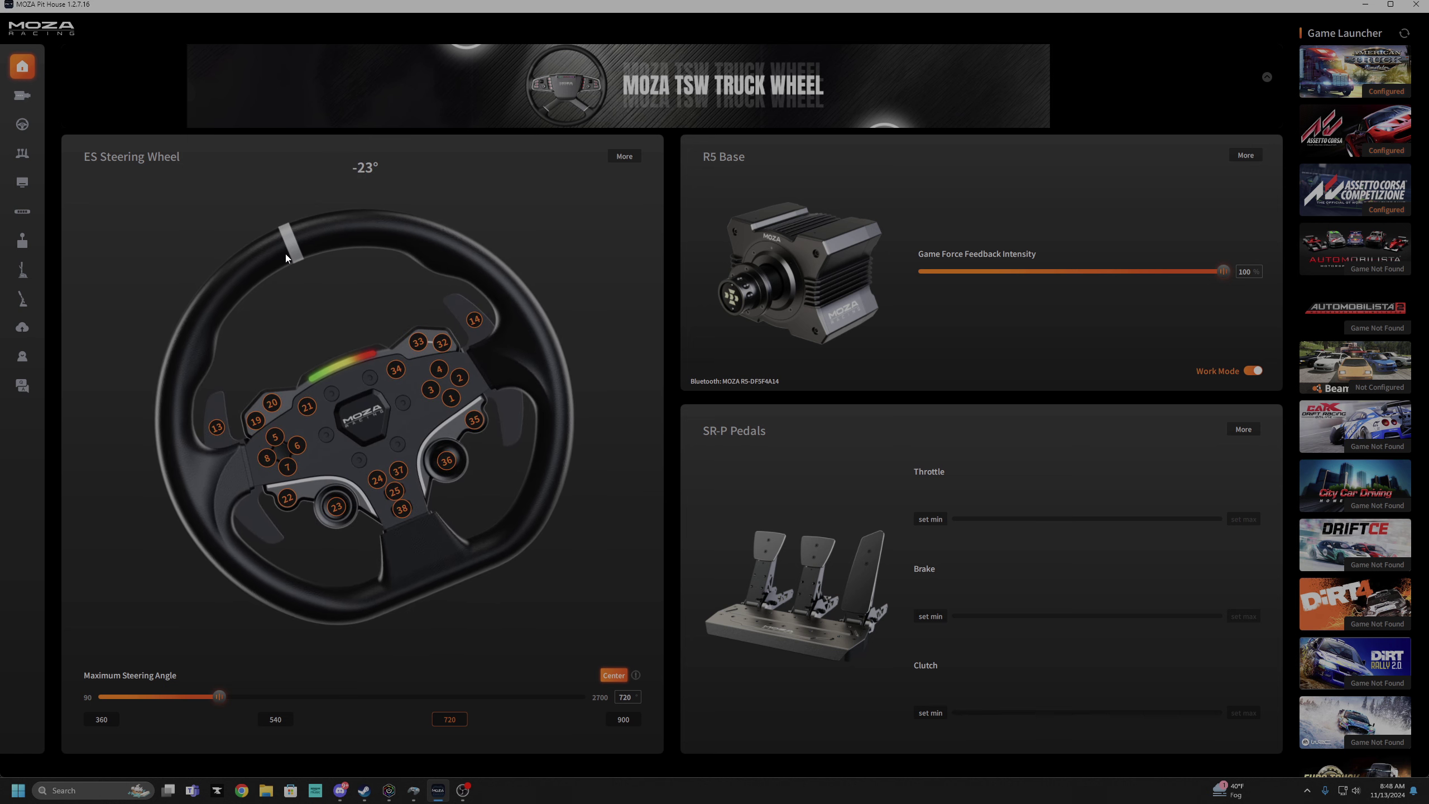
pyautogui.click(23, 357)
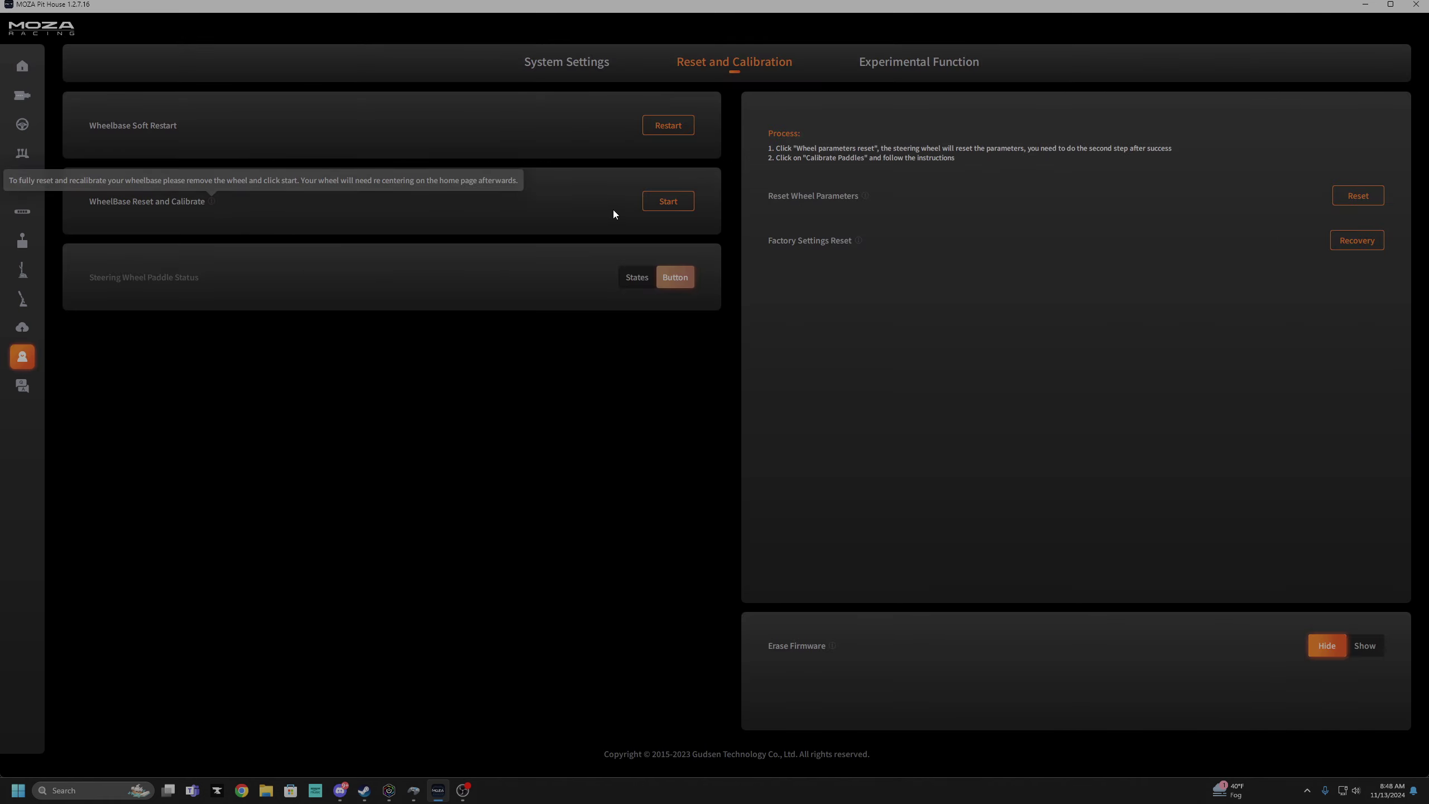
# Start WheelBase Reset and Calibrate and let calibration run until it prompts for Finish
pyautogui.click(681, 204)
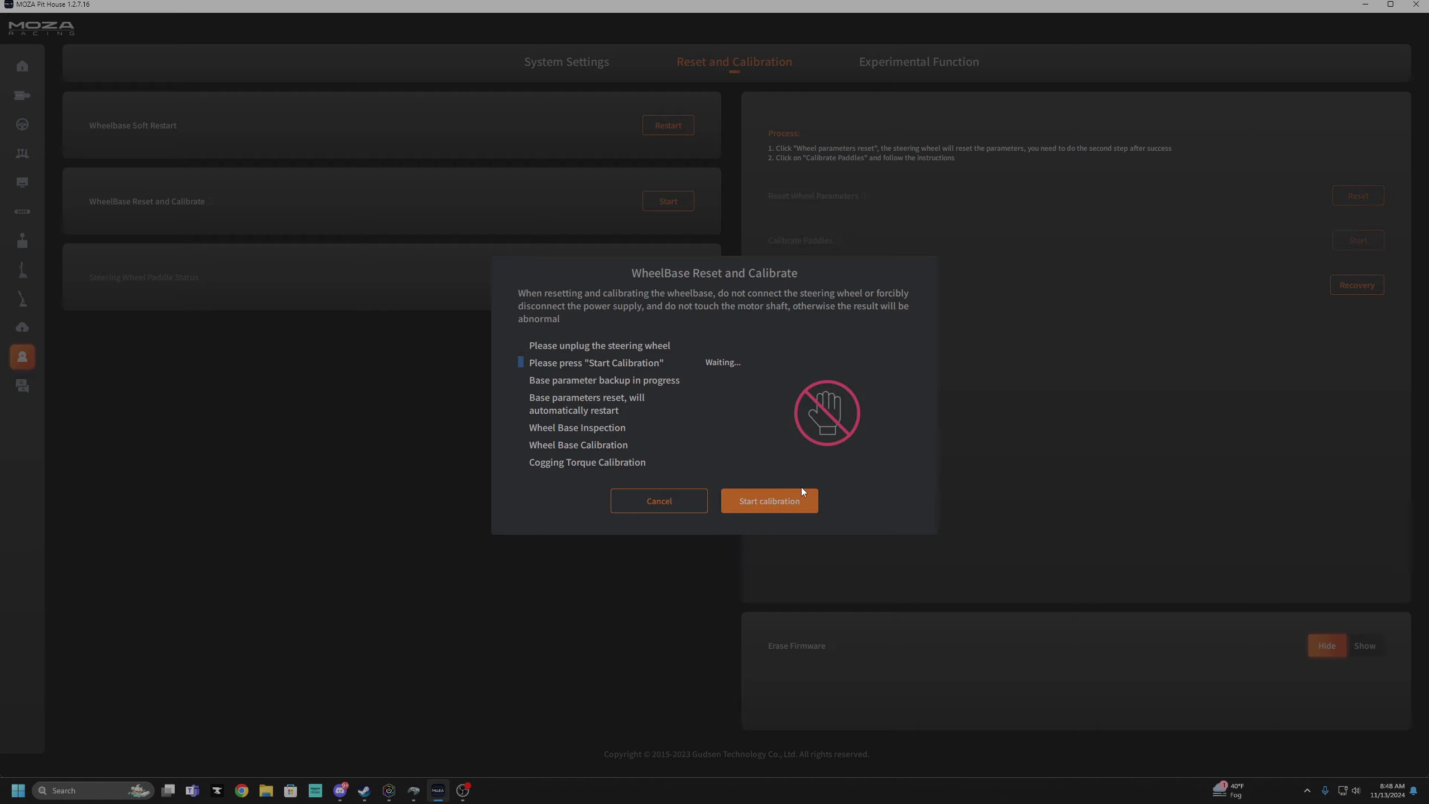
pyautogui.click(759, 505)
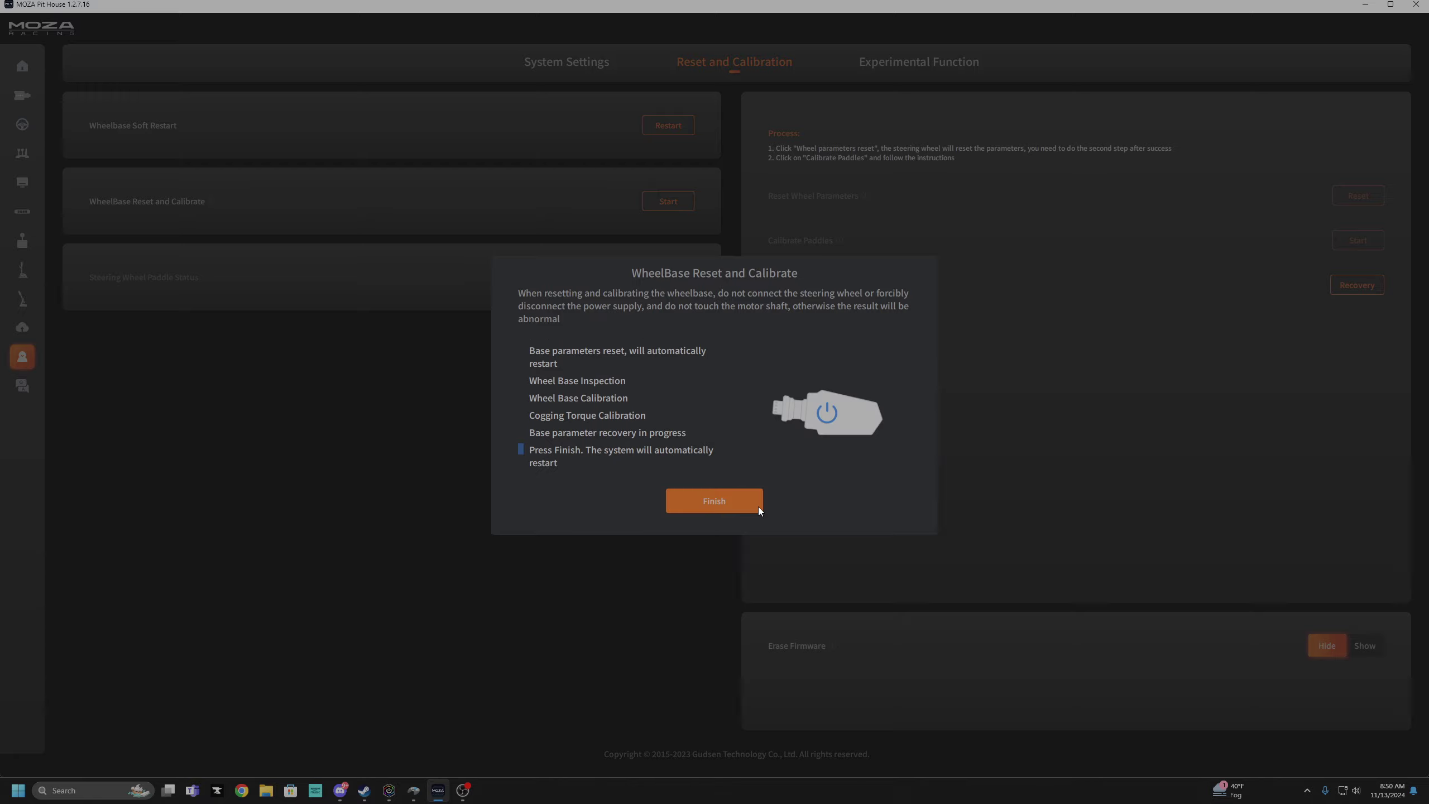
# Finish calibration to restart the motor; the Home dashboard shows the wheel at -23°
pyautogui.click(718, 496)
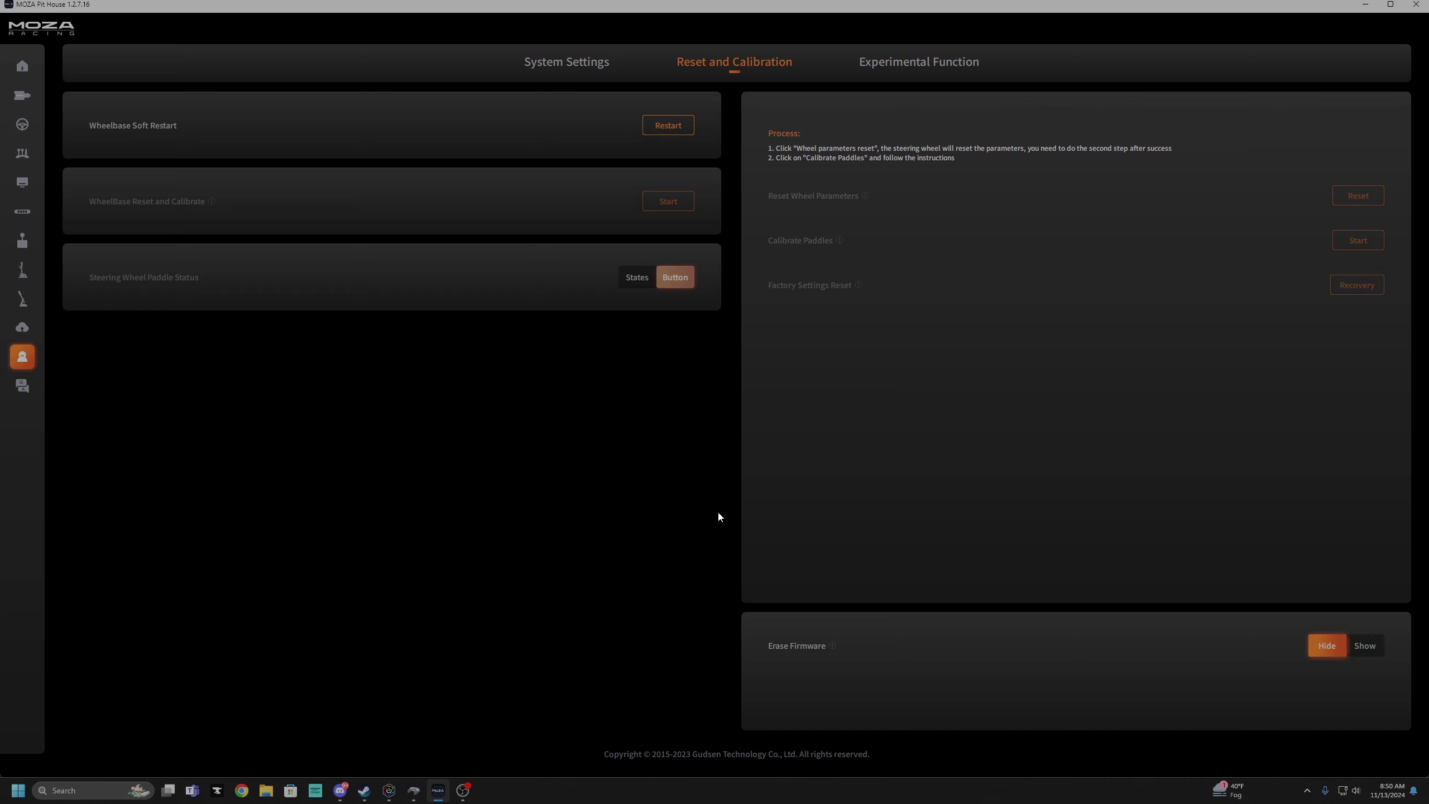
pyautogui.click(21, 68)
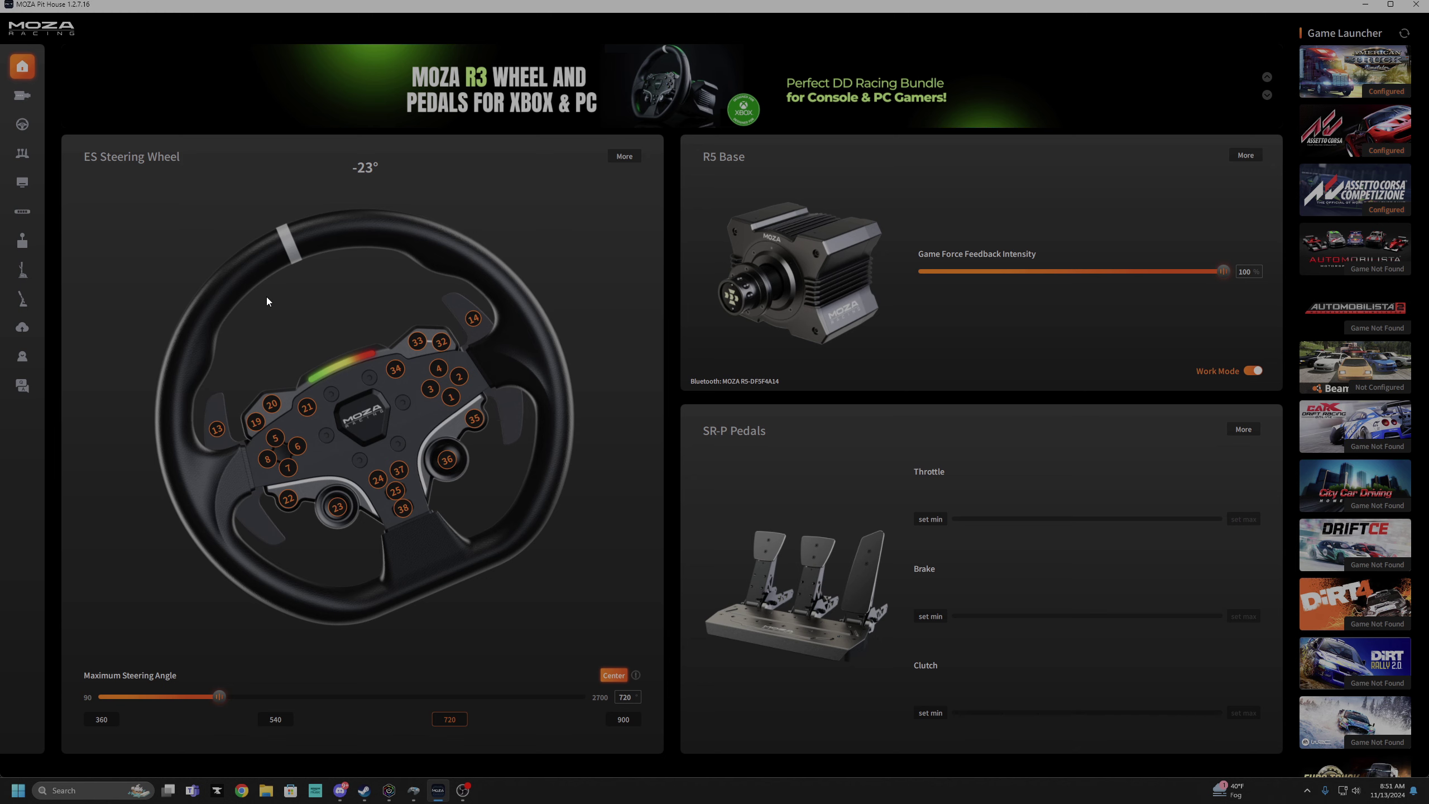
# Open the MOZA R5 Base properties in Game Controllers and launch its calibration wizard
pyautogui.click(12, 792)
pyautogui.click(414, 790)
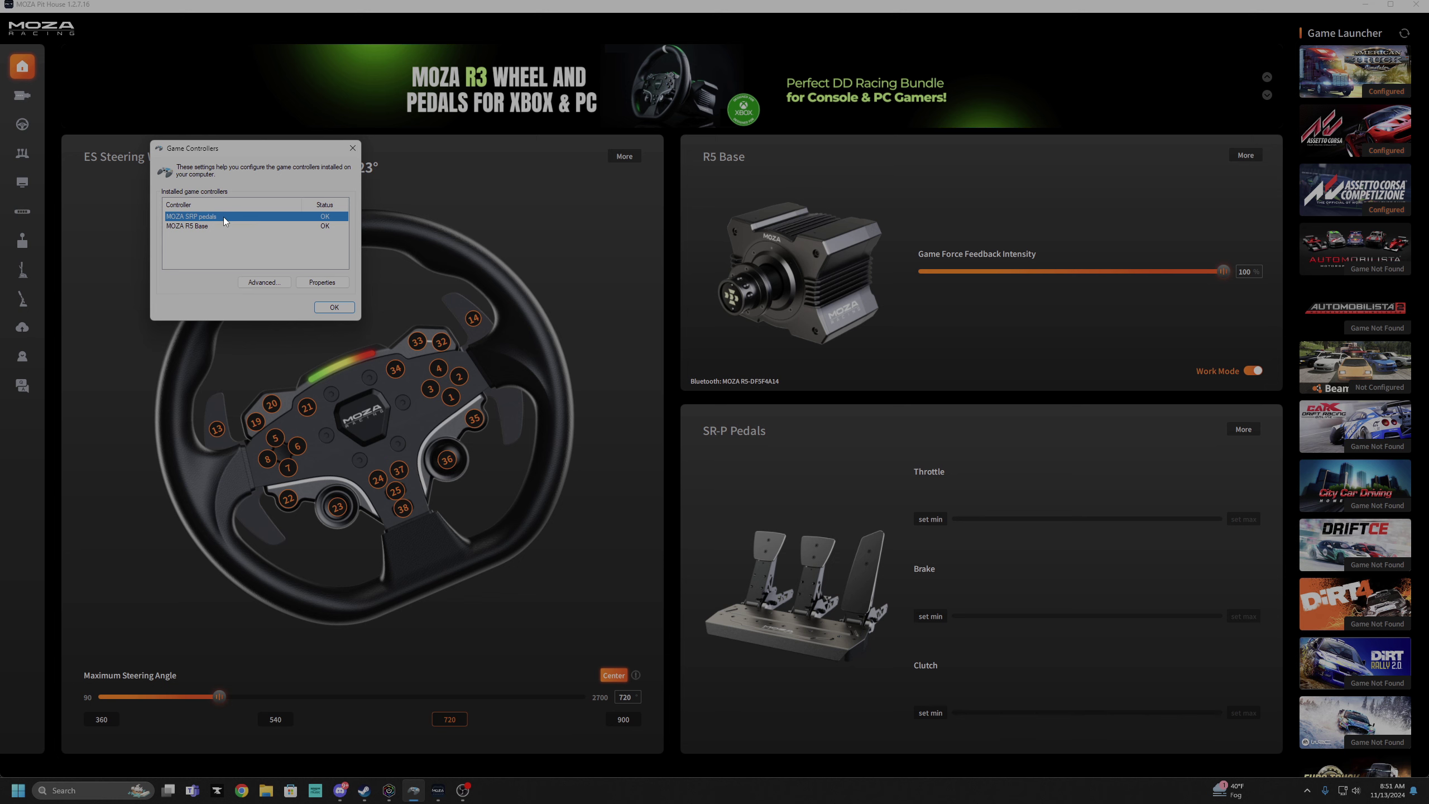
pyautogui.click(211, 226)
pyautogui.click(315, 282)
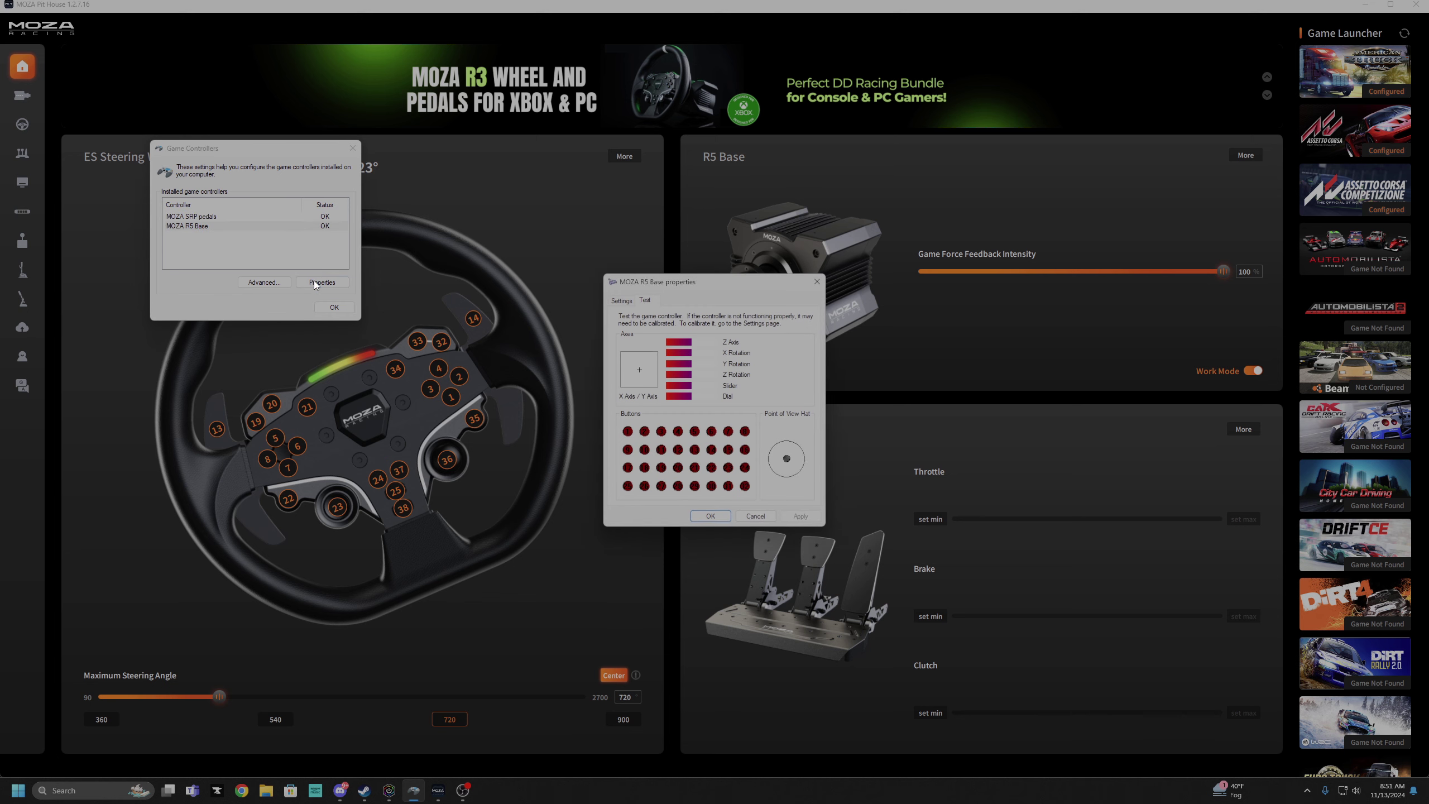
pyautogui.click(621, 300)
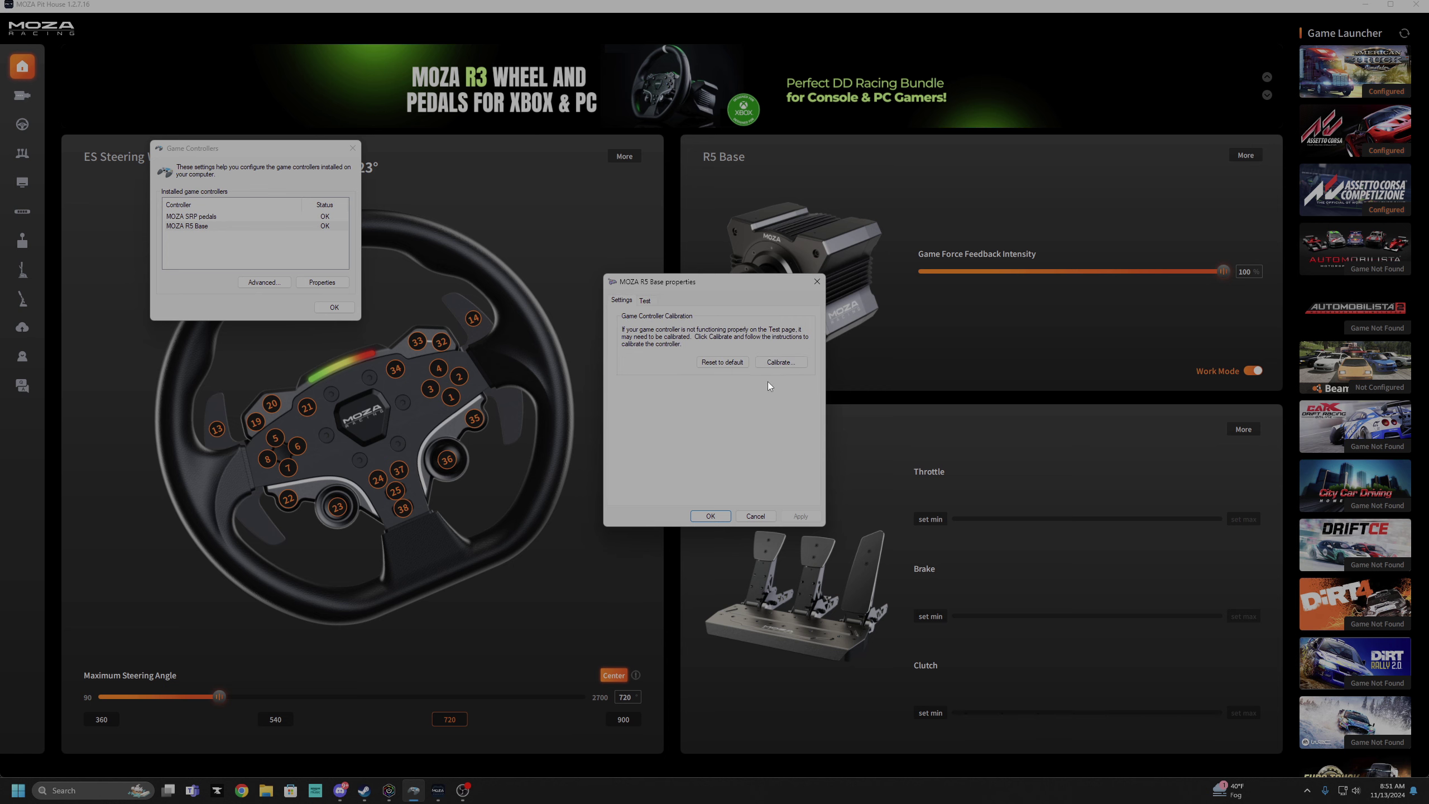
pyautogui.click(775, 362)
# Calibrate the X/Y, Z, Z Rotation and Slider axes, finish, and apply the calibration
pyautogui.click(778, 497)
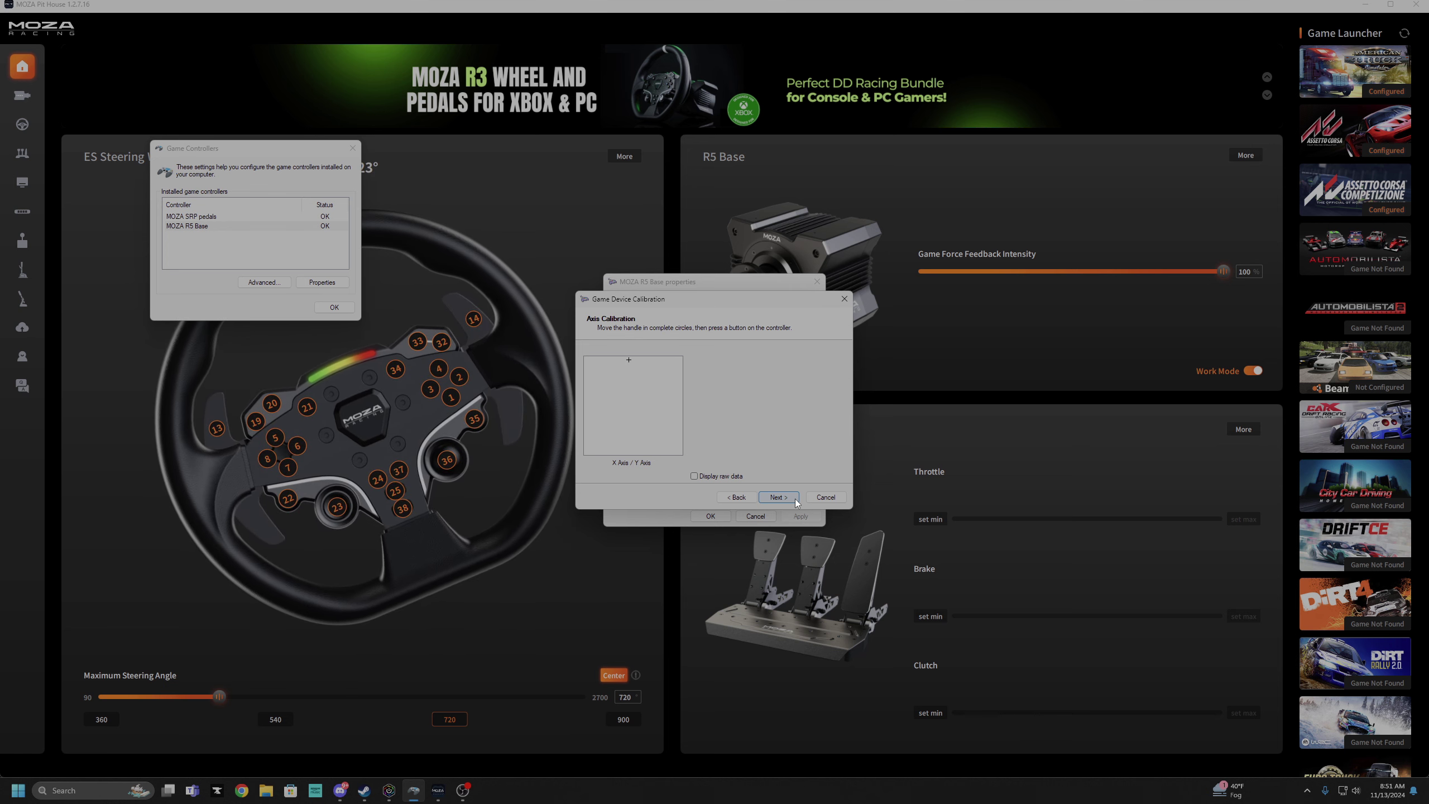
pyautogui.click(795, 498)
pyautogui.click(795, 498)
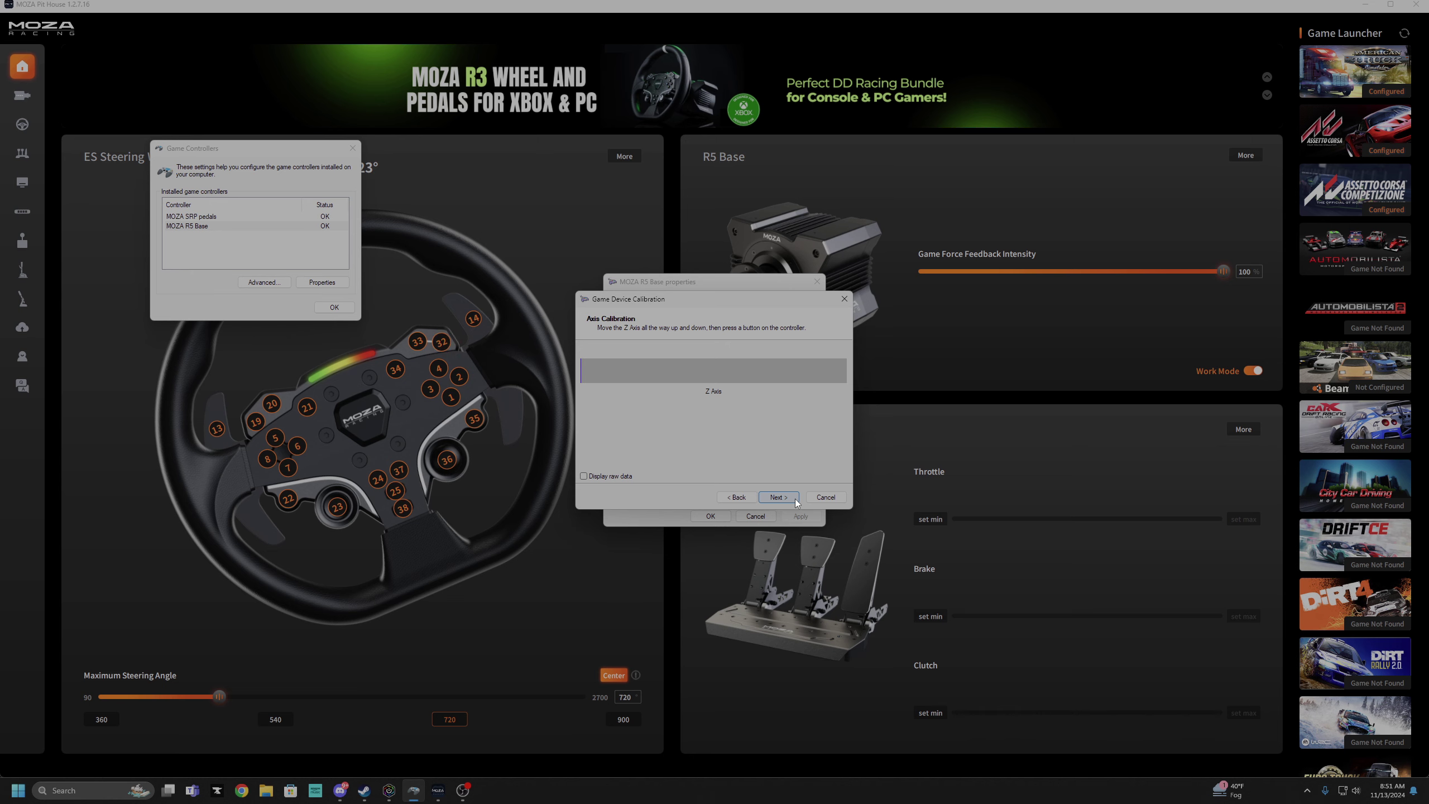
pyautogui.click(795, 498)
pyautogui.click(795, 498)
pyautogui.click(795, 498)
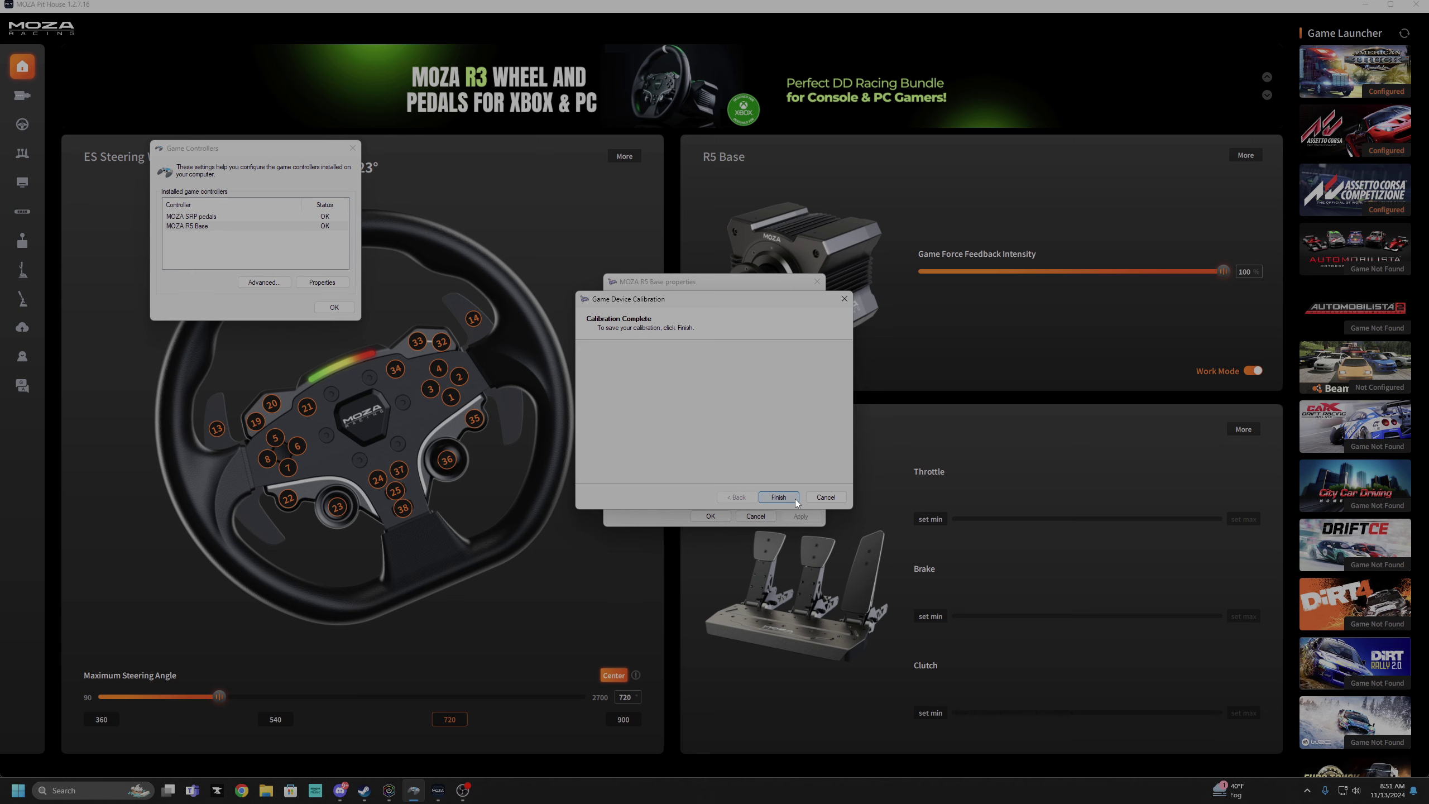
pyautogui.click(795, 498)
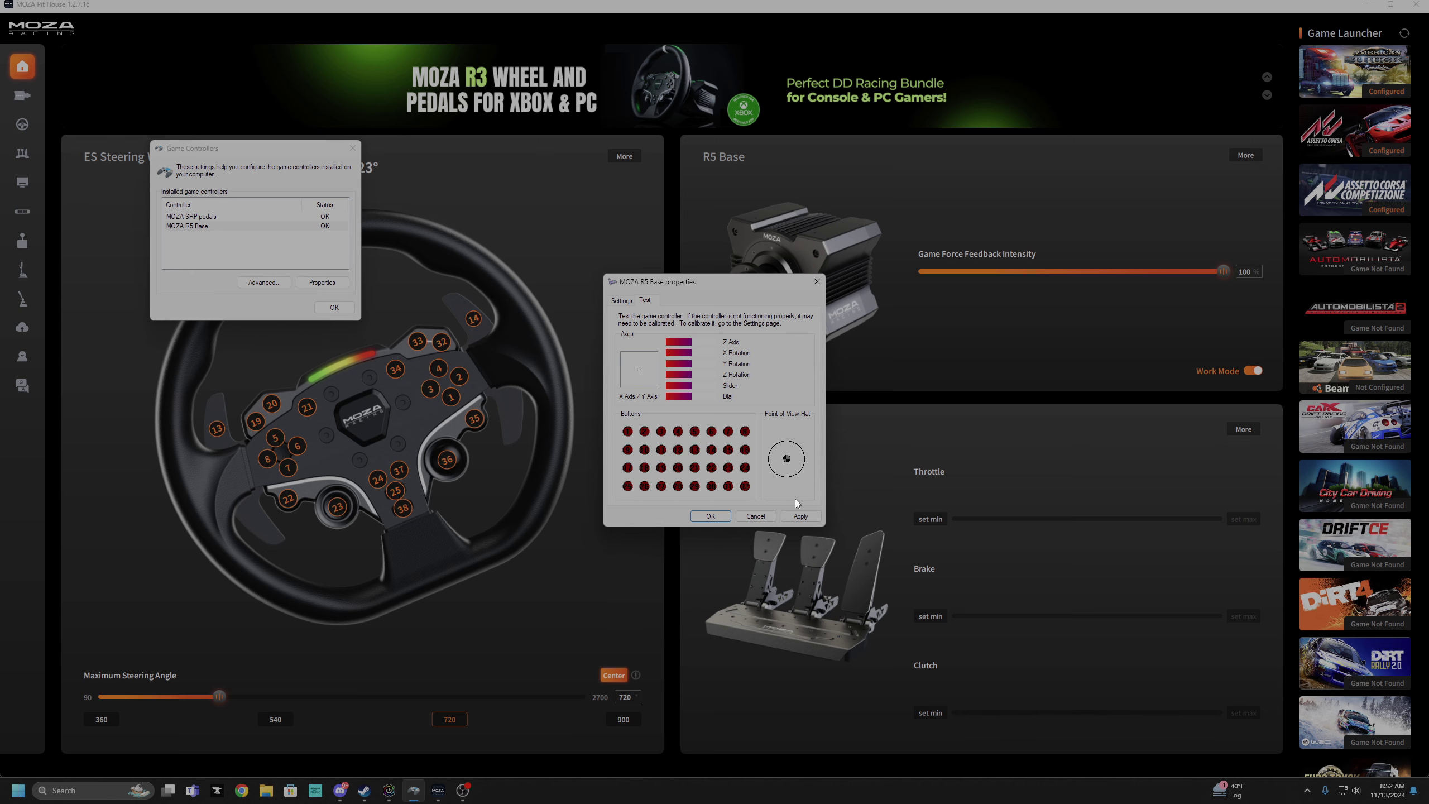
pyautogui.click(803, 518)
# Close the R5 Base properties and recenter the wheel in Pit House to about 1°
pyautogui.click(710, 516)
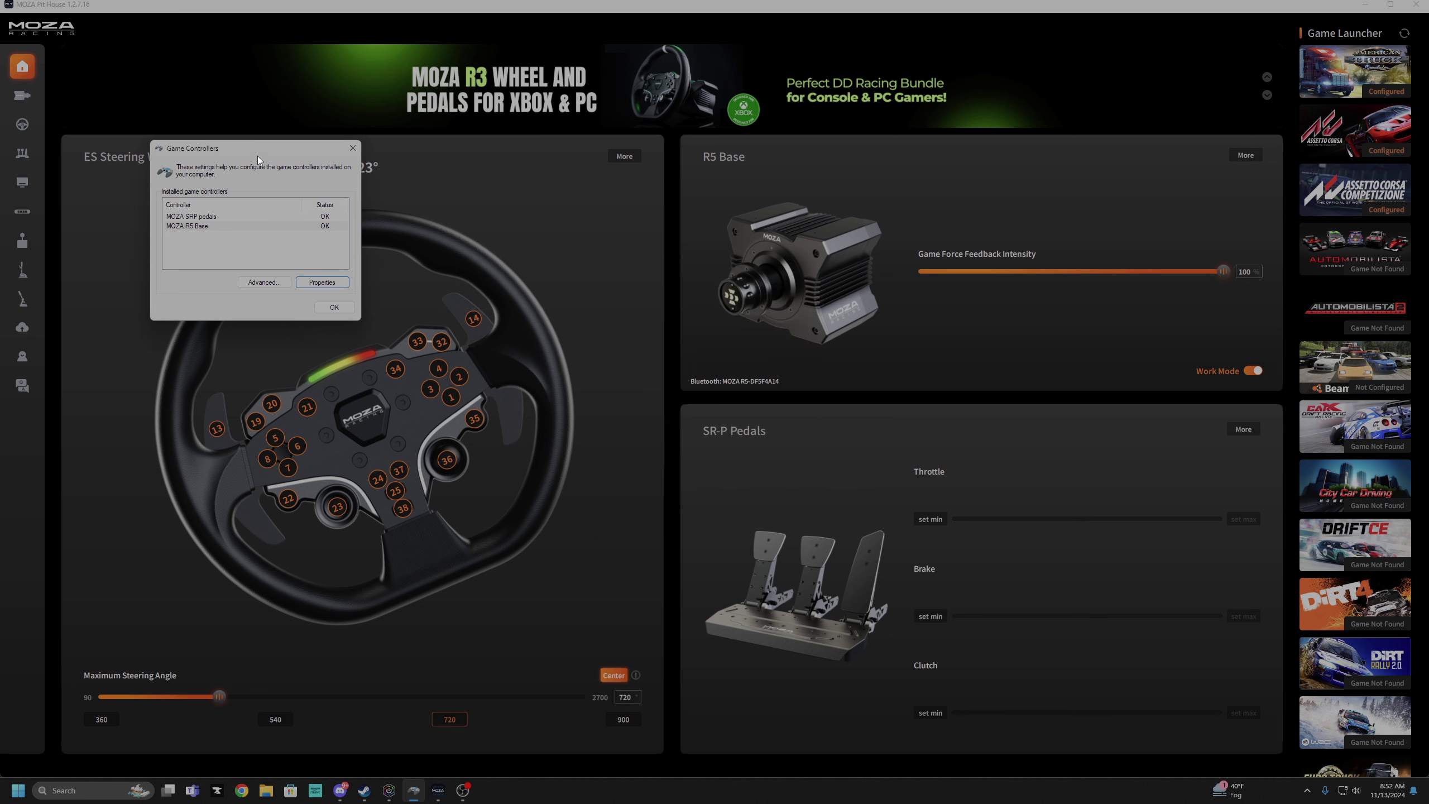
pyautogui.moveTo(268, 152); pyautogui.dragTo(772, 226)
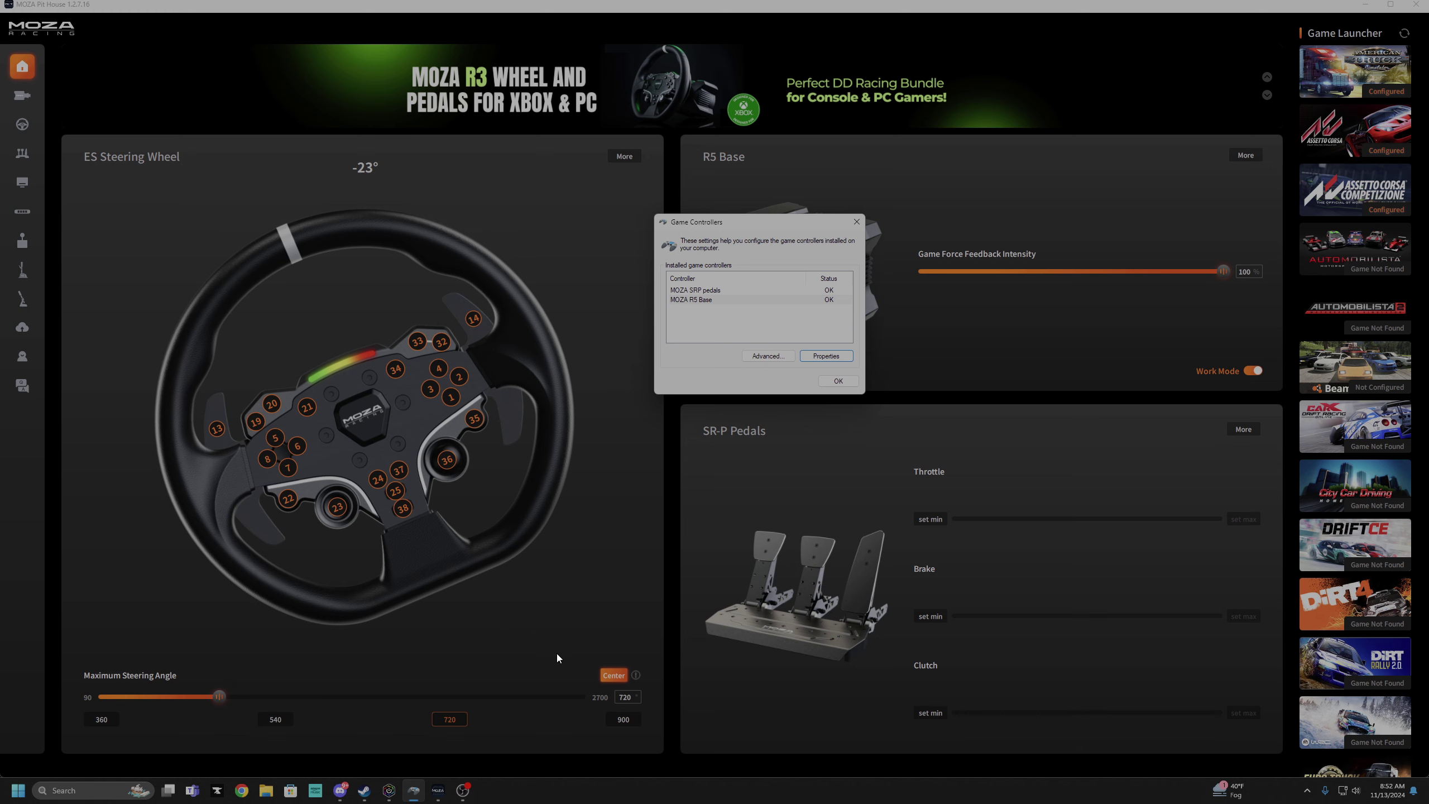
pyautogui.click(608, 674)
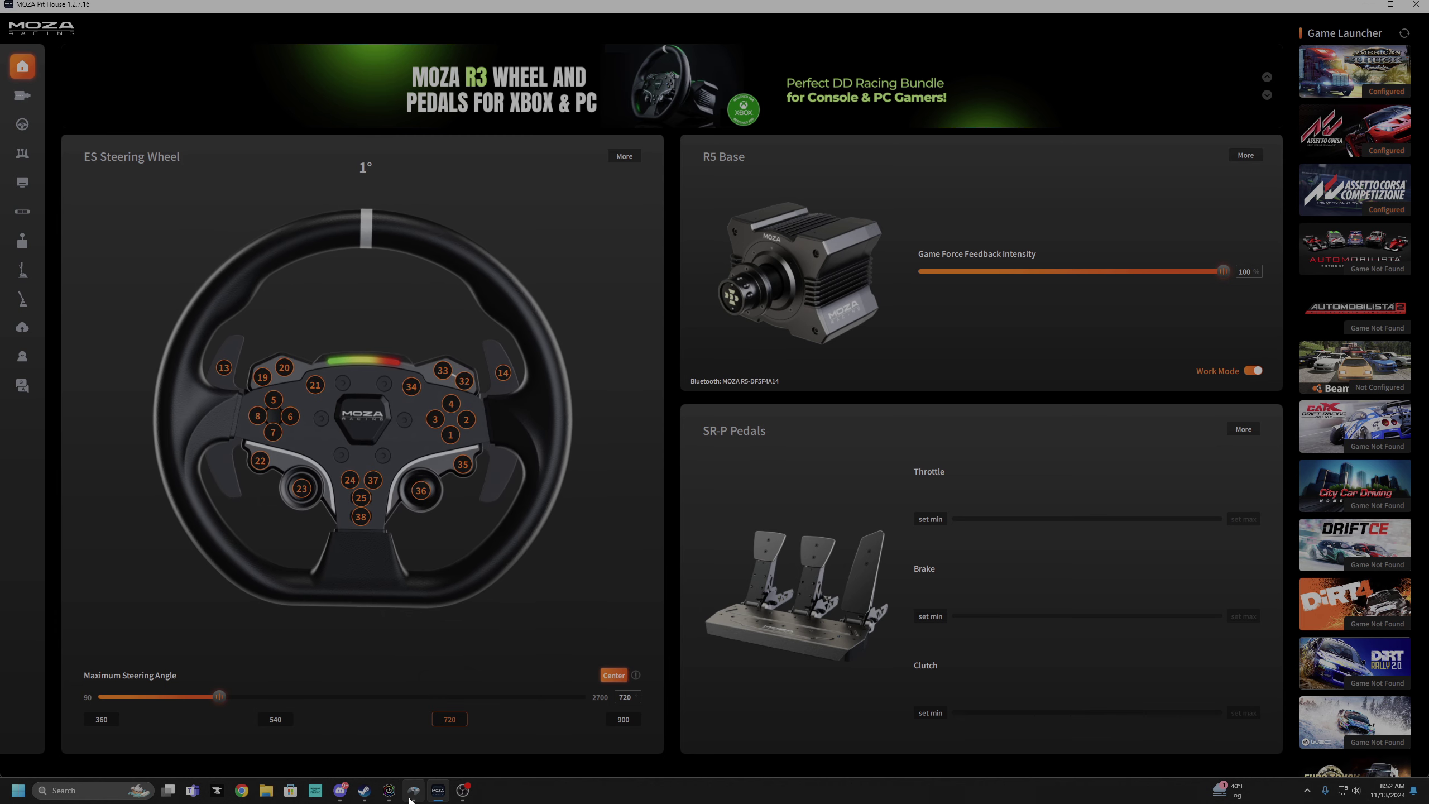
# Launch Project CARS 2 from the Steam library, confirming the Play launch option
pyautogui.click(364, 790)
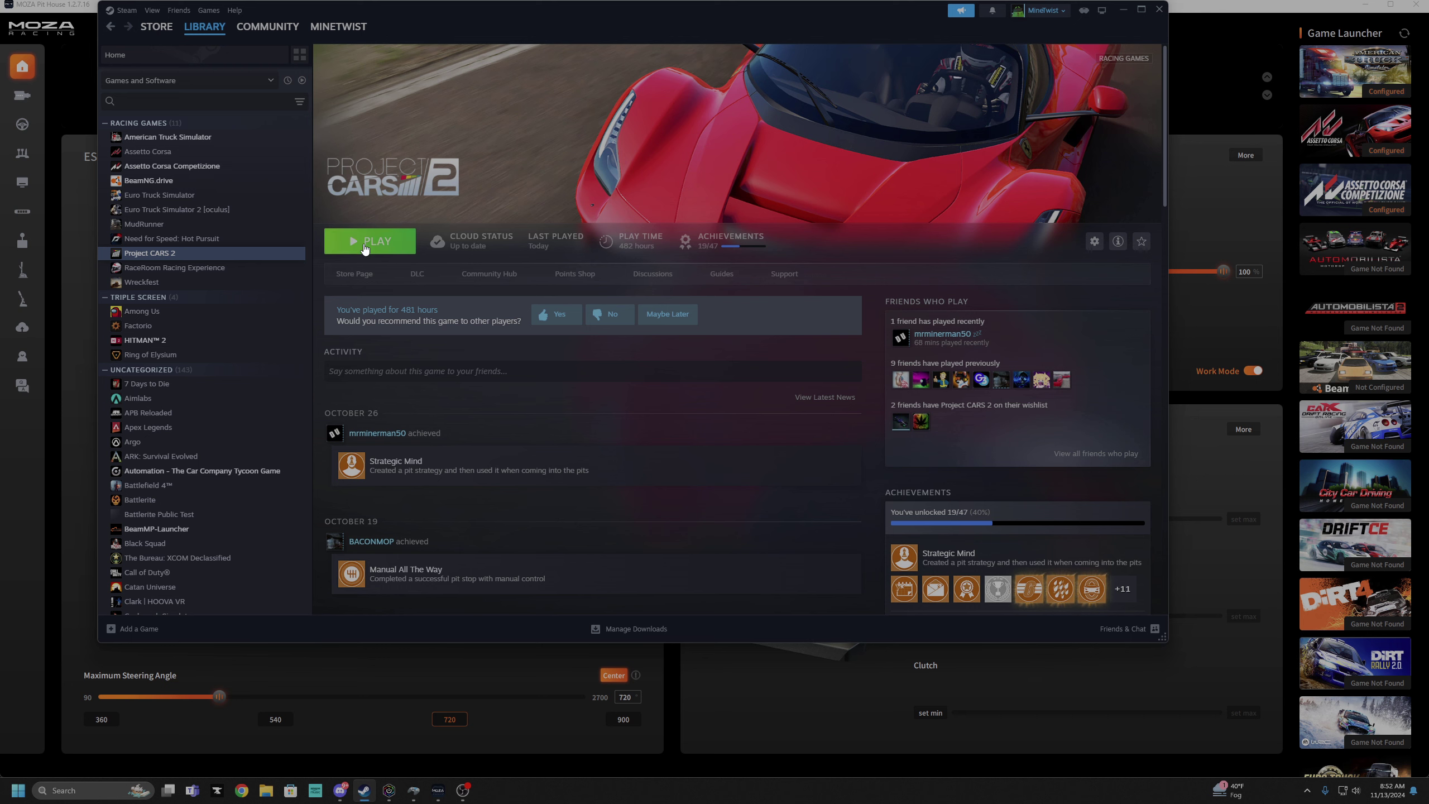
pyautogui.click(364, 247)
pyautogui.click(653, 417)
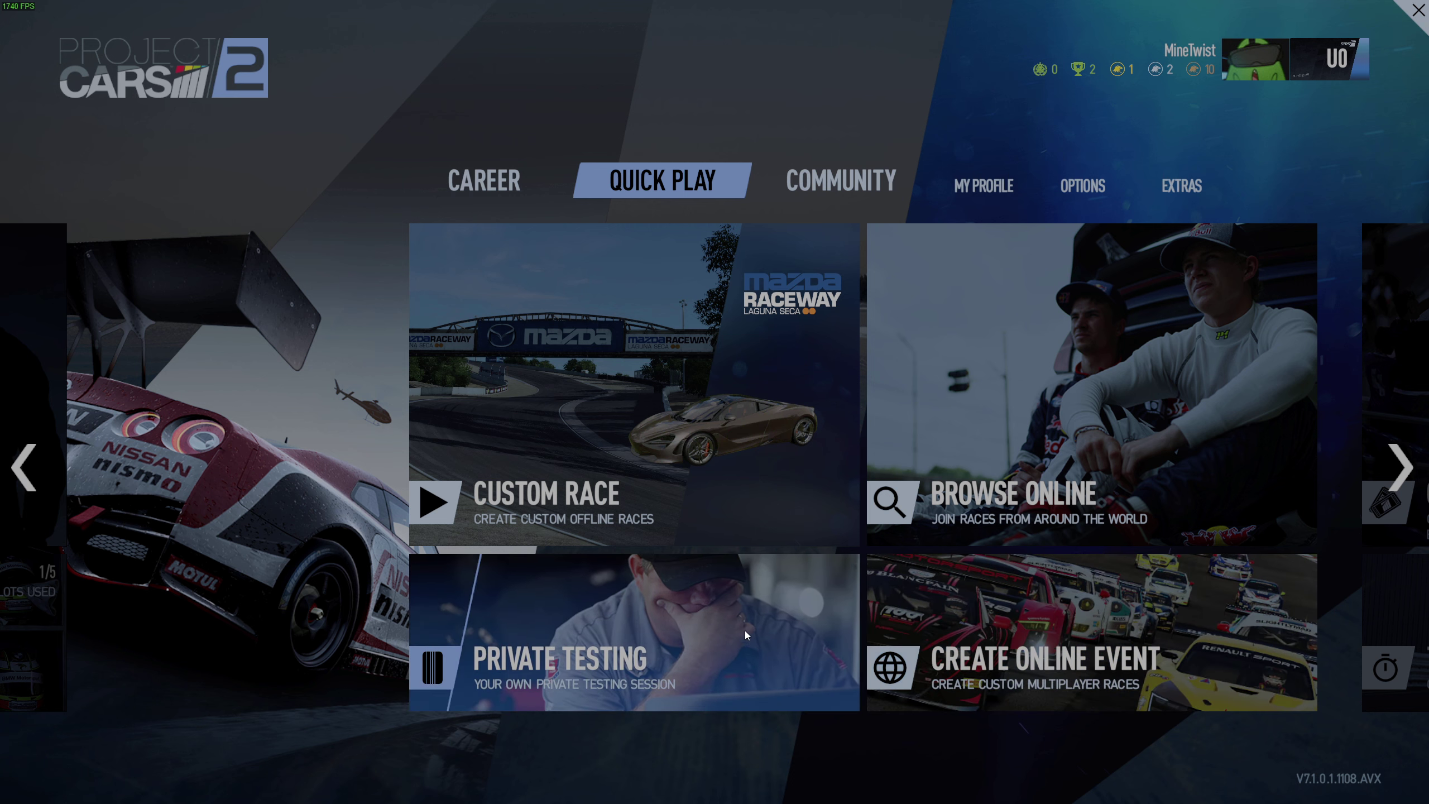
# Open Private Testing and choose the Ginetta G57 as the session car
pyautogui.click(743, 626)
pyautogui.click(479, 427)
pyautogui.scroll(-2, 161, 406)
pyautogui.click(161, 376)
pyautogui.click(375, 405)
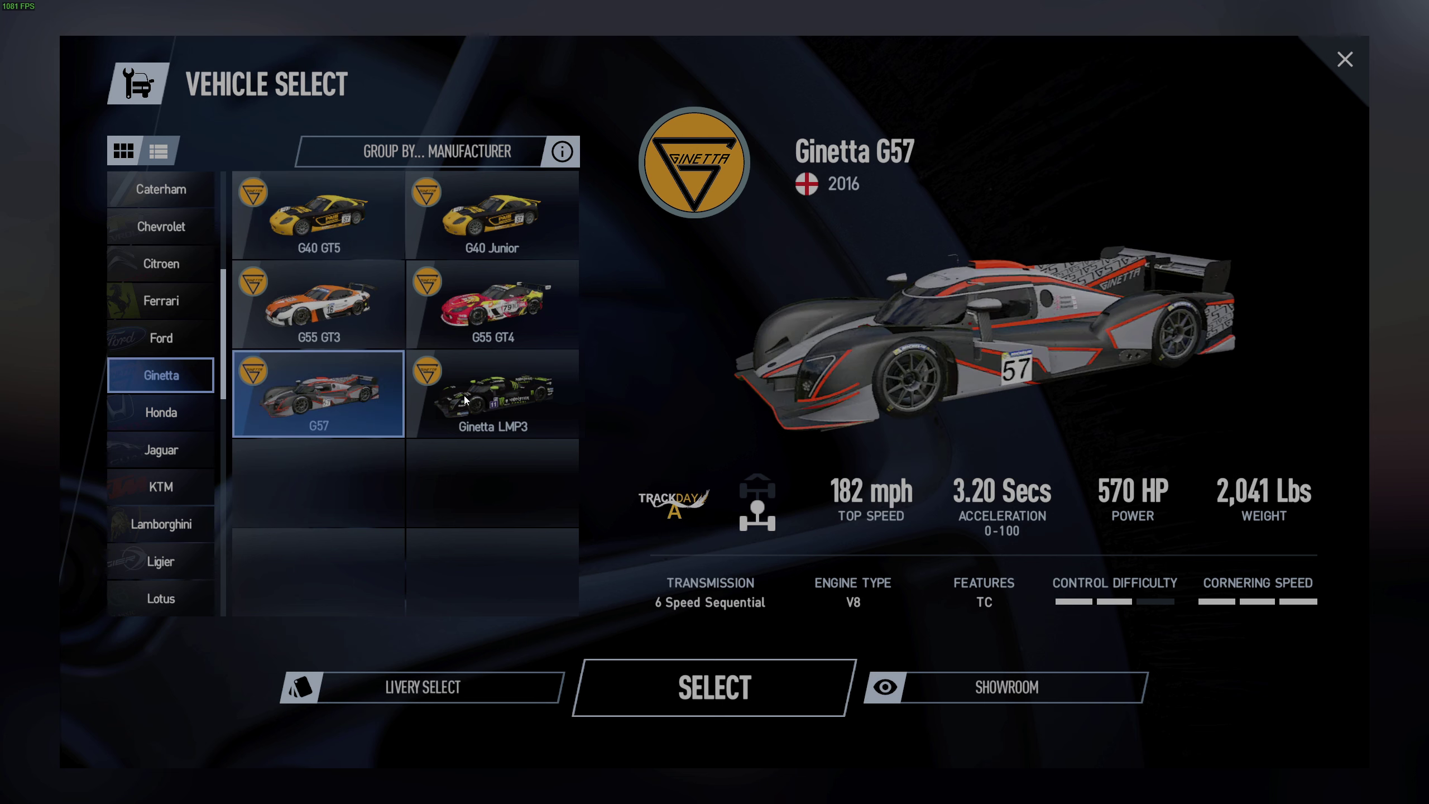
pyautogui.click(714, 687)
# Select Indianapolis Motor Speedway Oval as the session track
pyautogui.click(720, 507)
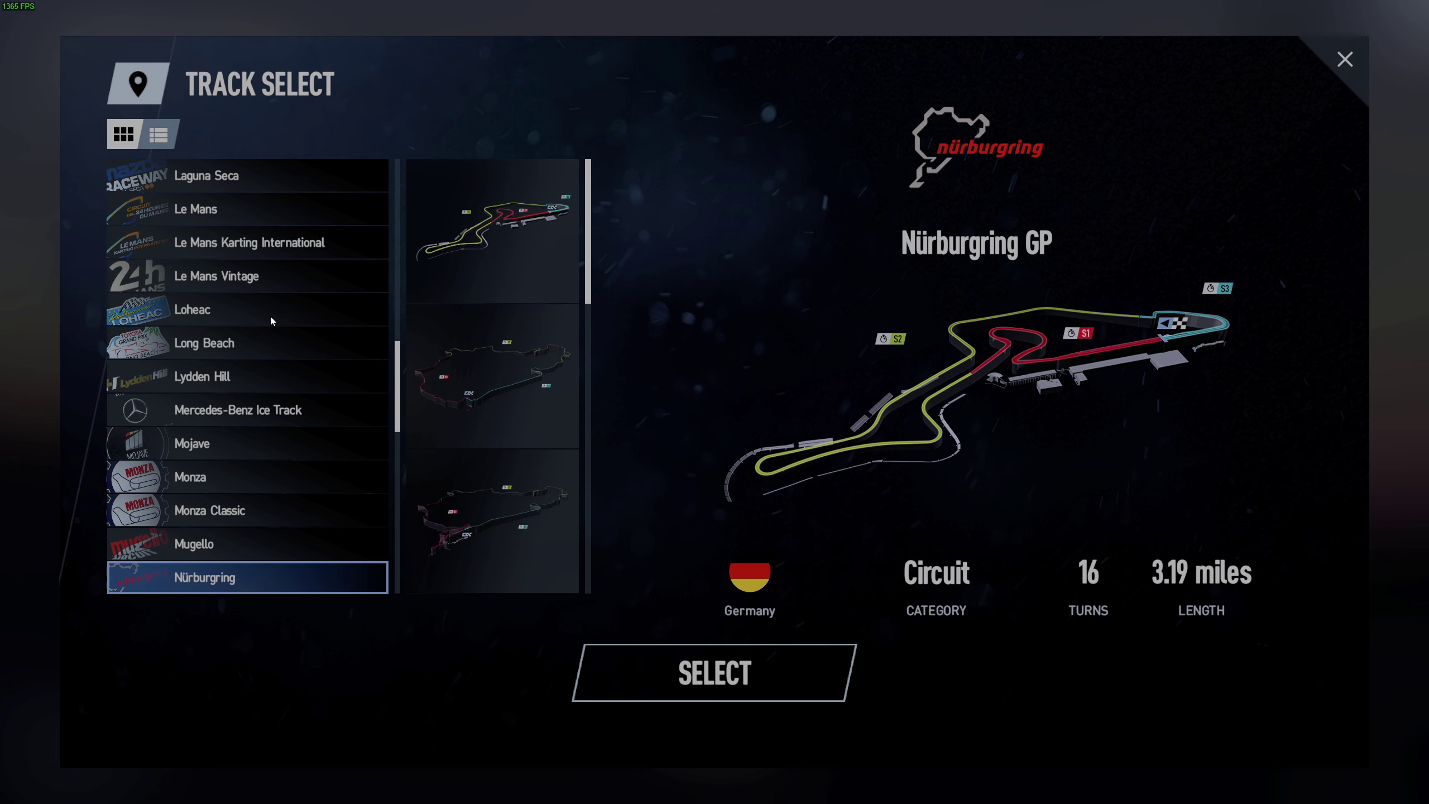
pyautogui.scroll(6, 237, 243)
pyautogui.click(245, 312)
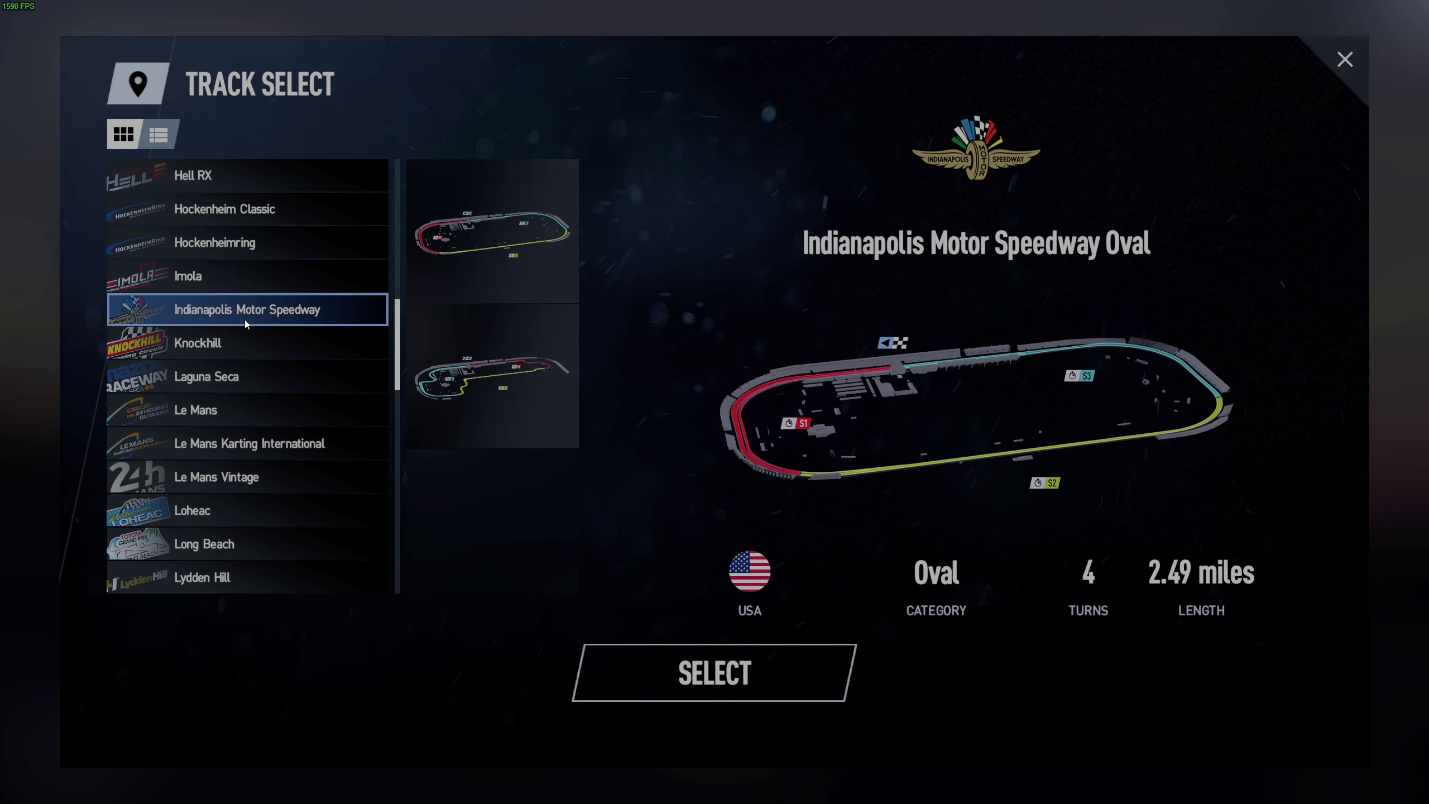
pyautogui.click(698, 672)
# Set a single Clear weather slot and an 11:00 start time, then save the settings
pyautogui.click(898, 569)
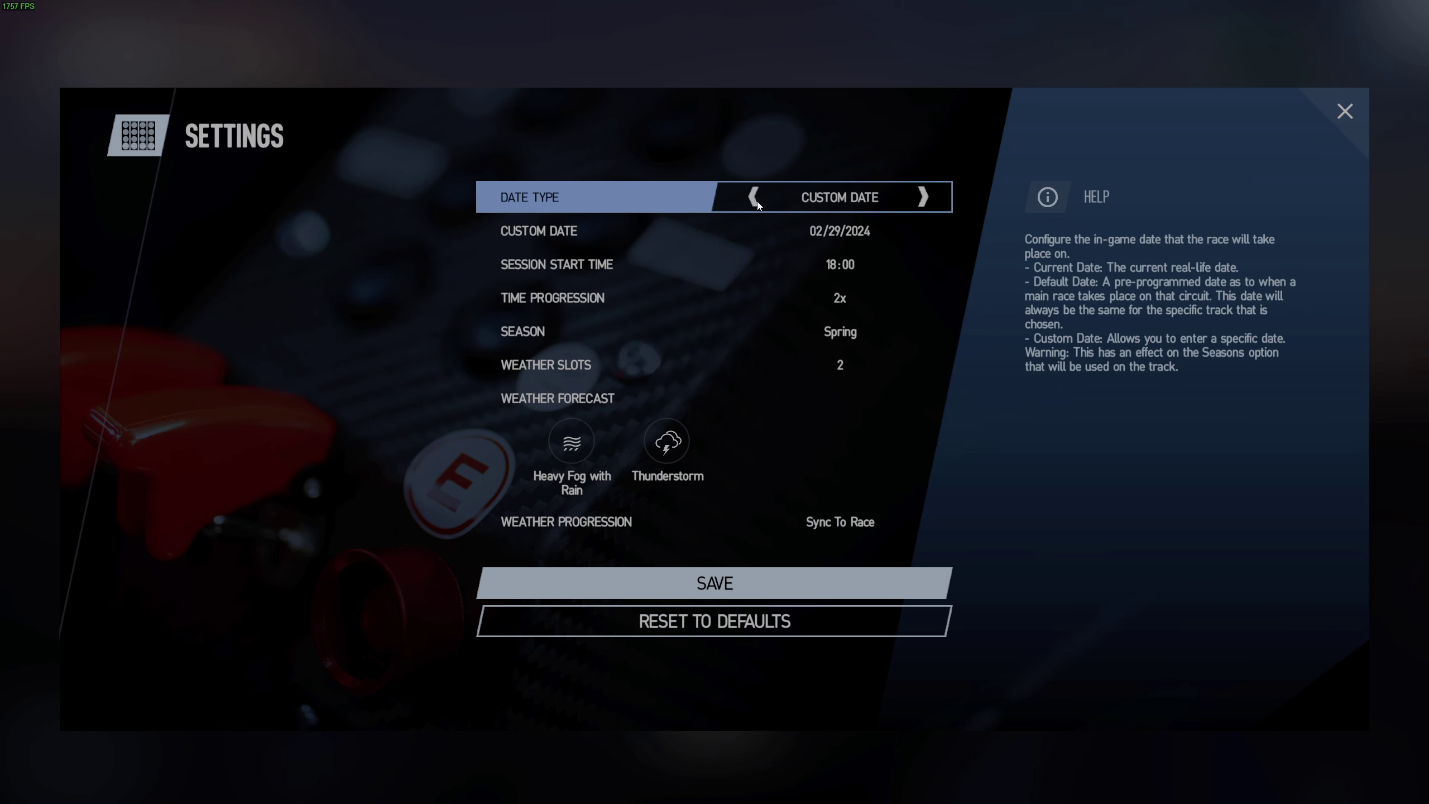
pyautogui.click(763, 371)
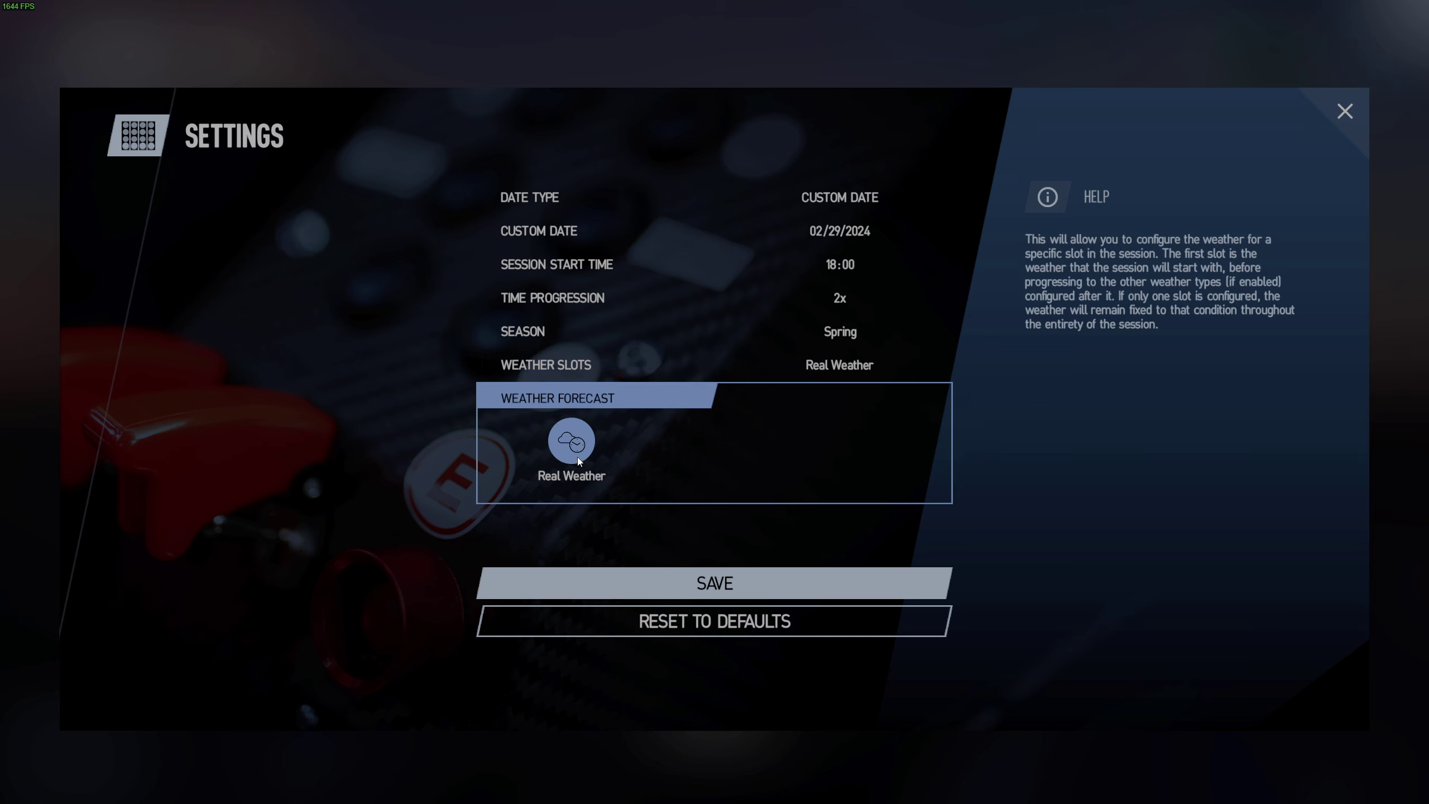
pyautogui.click(925, 365)
pyautogui.click(572, 441)
pyautogui.click(309, 501)
pyautogui.click(753, 263)
pyautogui.click(753, 264)
pyautogui.click(753, 264)
pyautogui.click(753, 264)
pyautogui.click(753, 263)
pyautogui.click(753, 264)
pyautogui.click(754, 264)
pyautogui.click(812, 584)
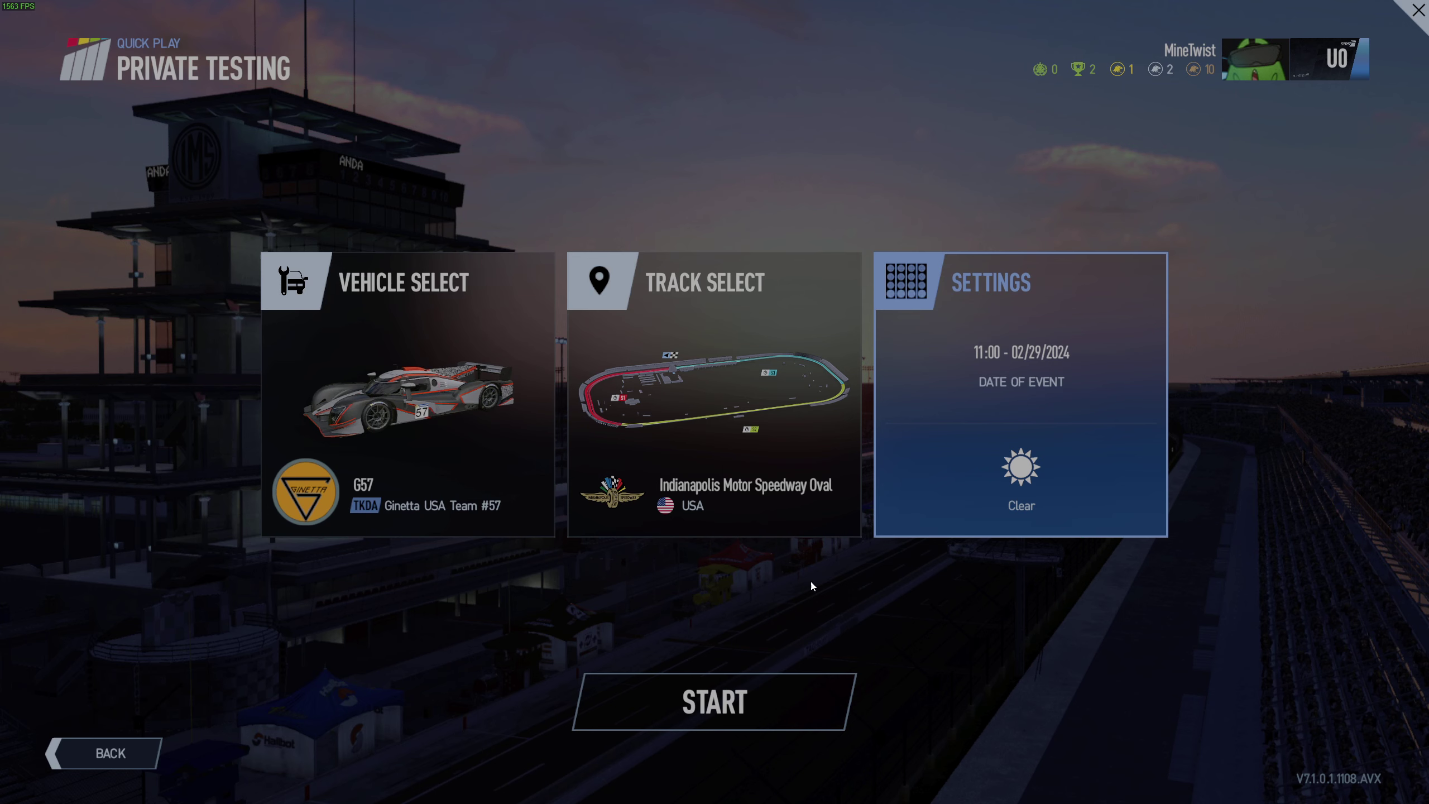
# Start the Indianapolis testing session and open the game options from the starting grid
pyautogui.click(758, 704)
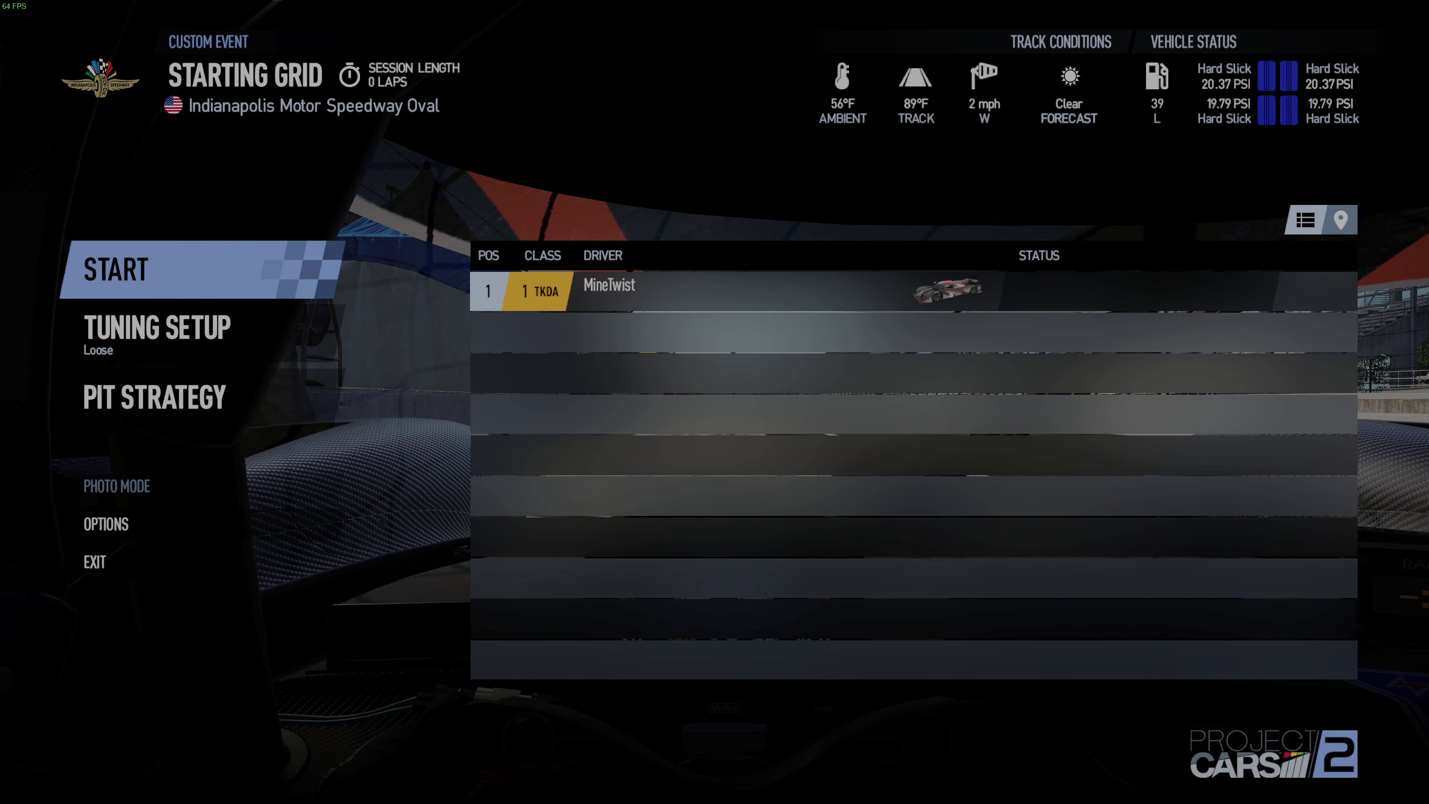
pyautogui.click(152, 521)
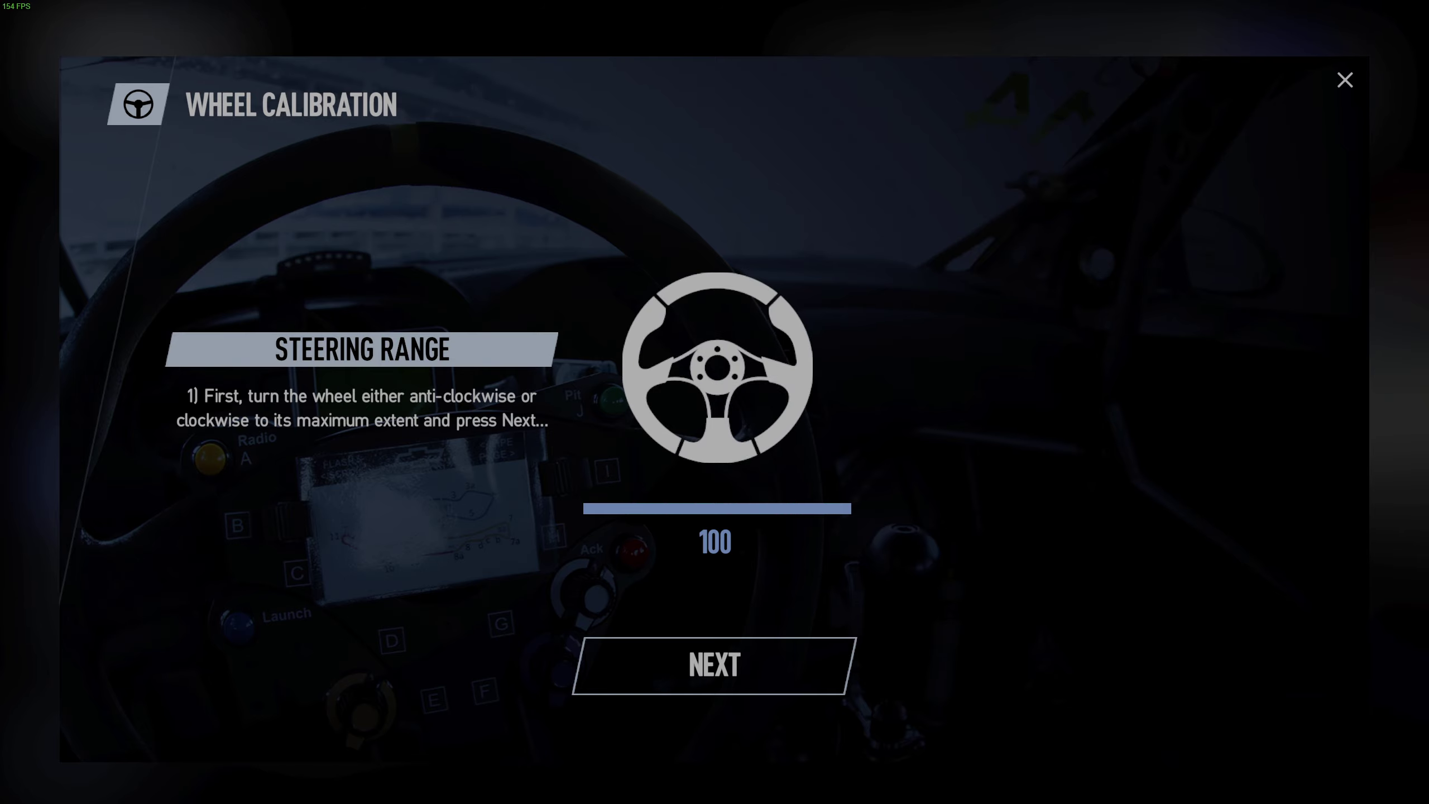
# Record the full steering range of 100 and the 90° lock near 598, then save
pyautogui.click(696, 670)
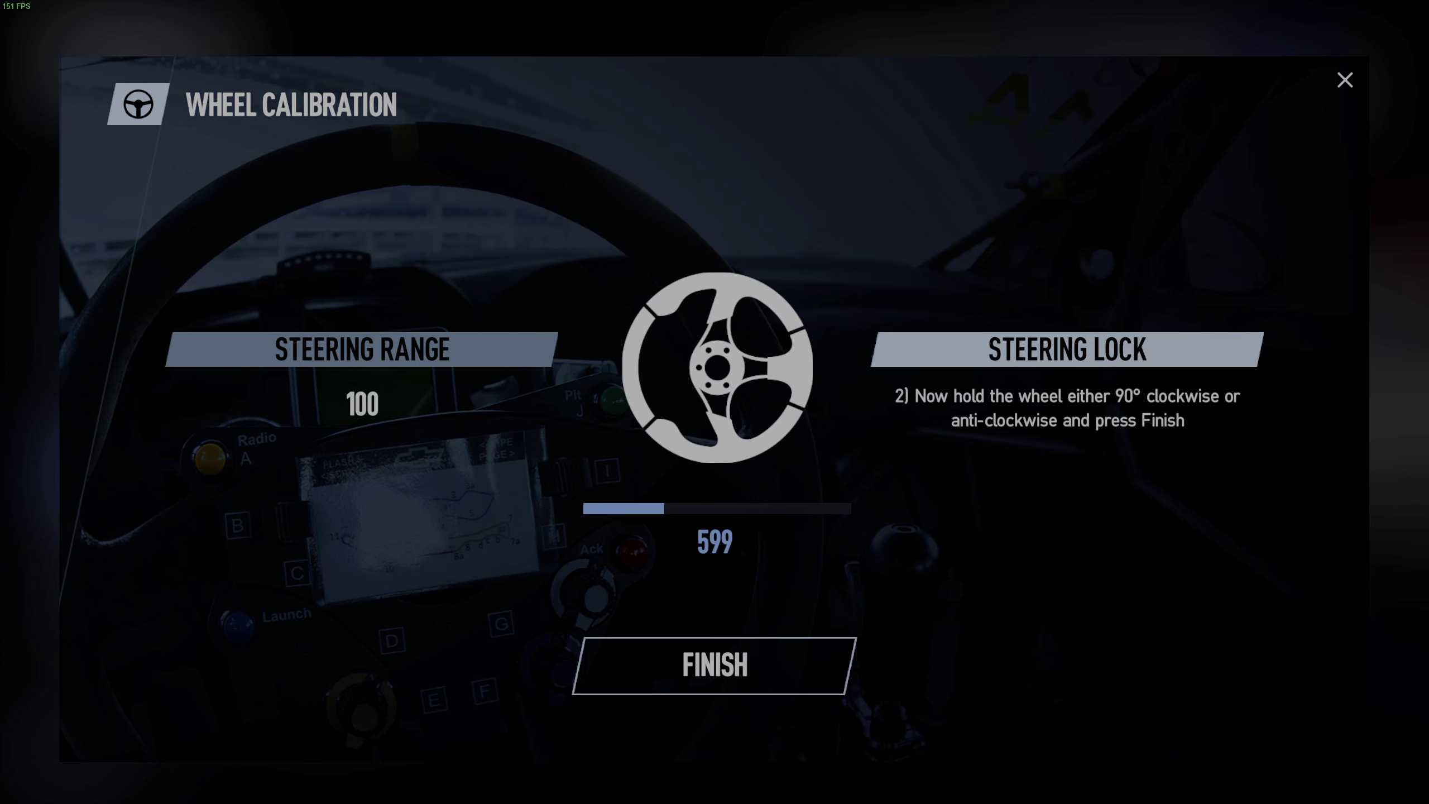
pyautogui.click(701, 682)
pyautogui.click(702, 675)
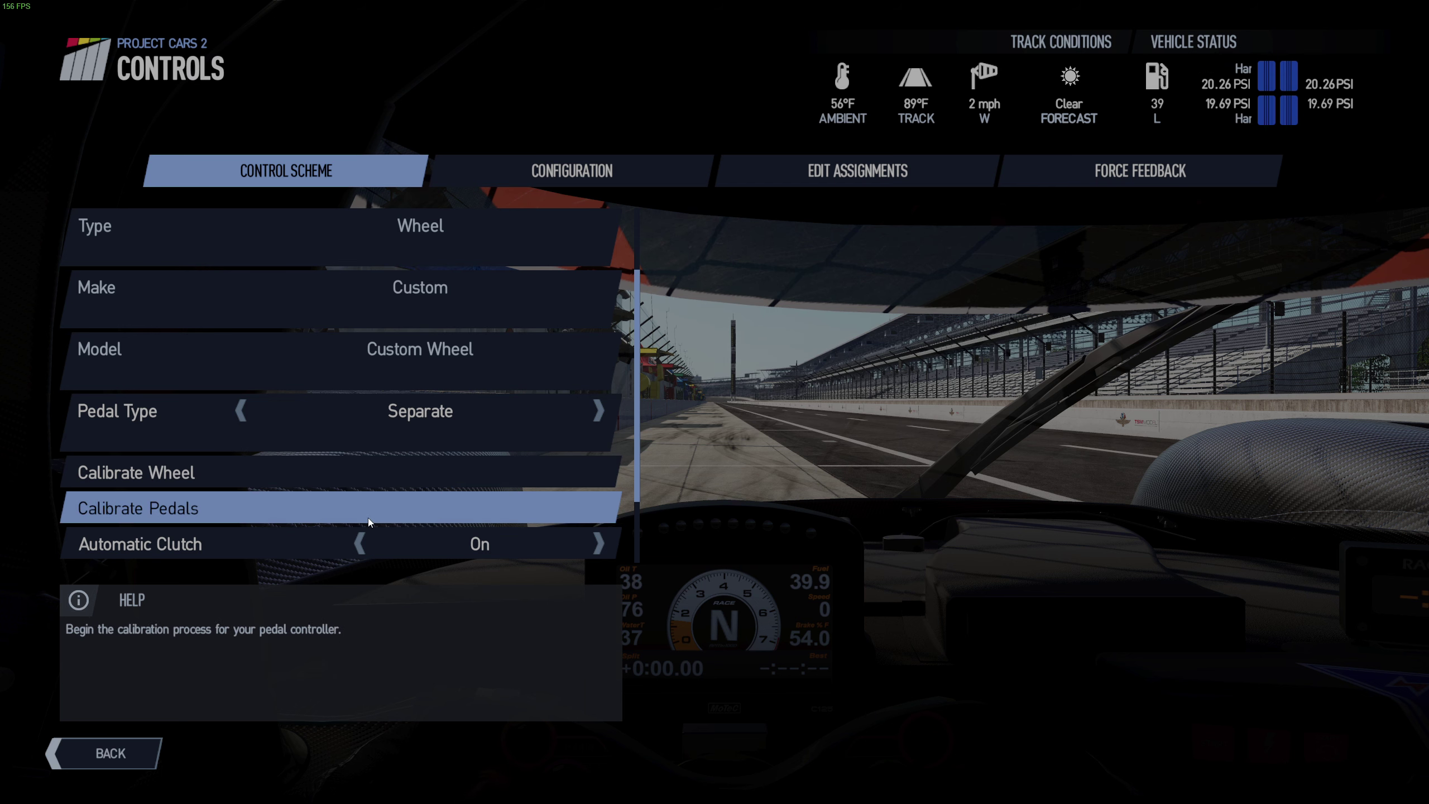
# Back out of the options to the Starting Grid and start the Indianapolis session on track
pyautogui.click(134, 727)
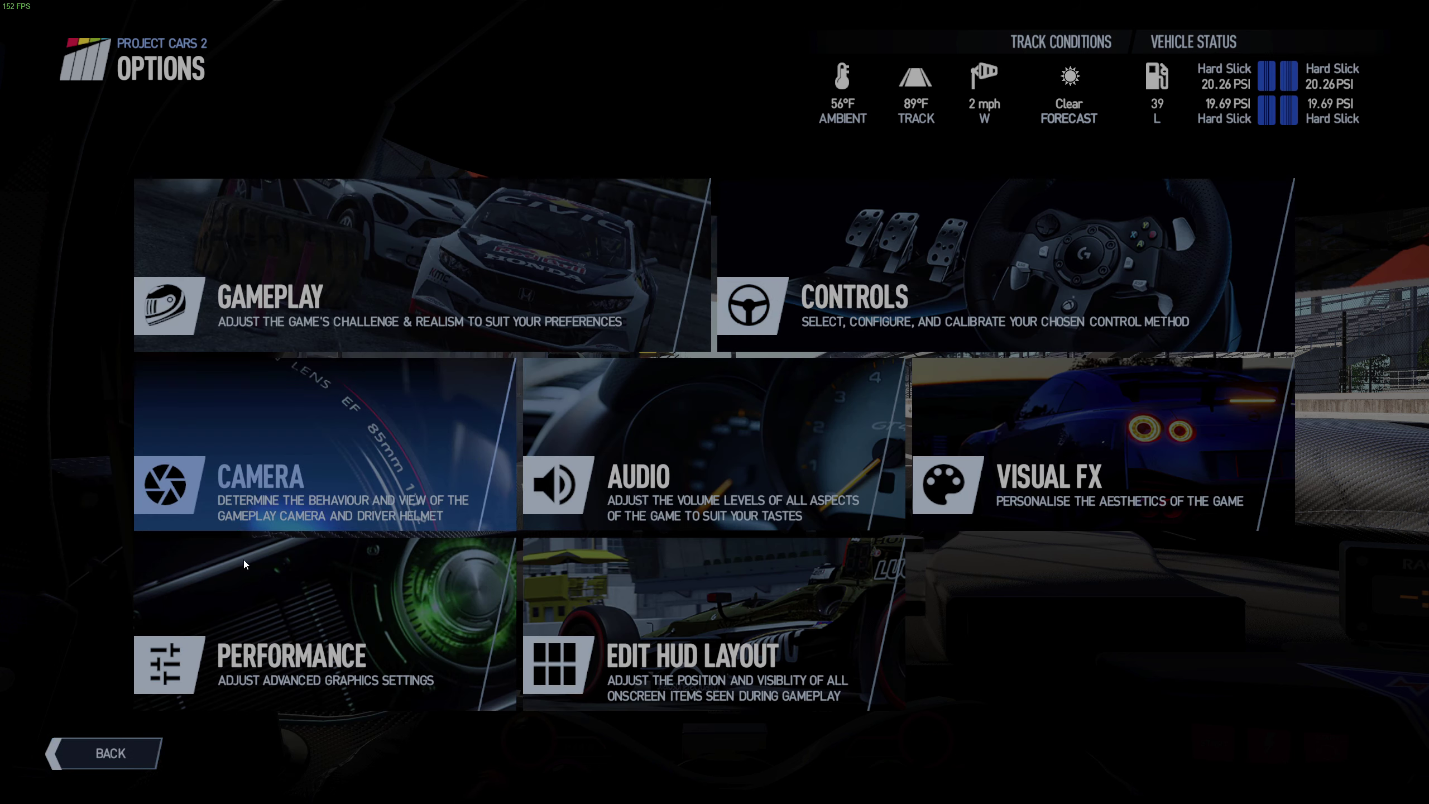
pyautogui.click(117, 741)
pyautogui.press('Up')
pyautogui.press('Up')
pyautogui.press('Up')
pyautogui.press('Up')
pyautogui.press('Return')
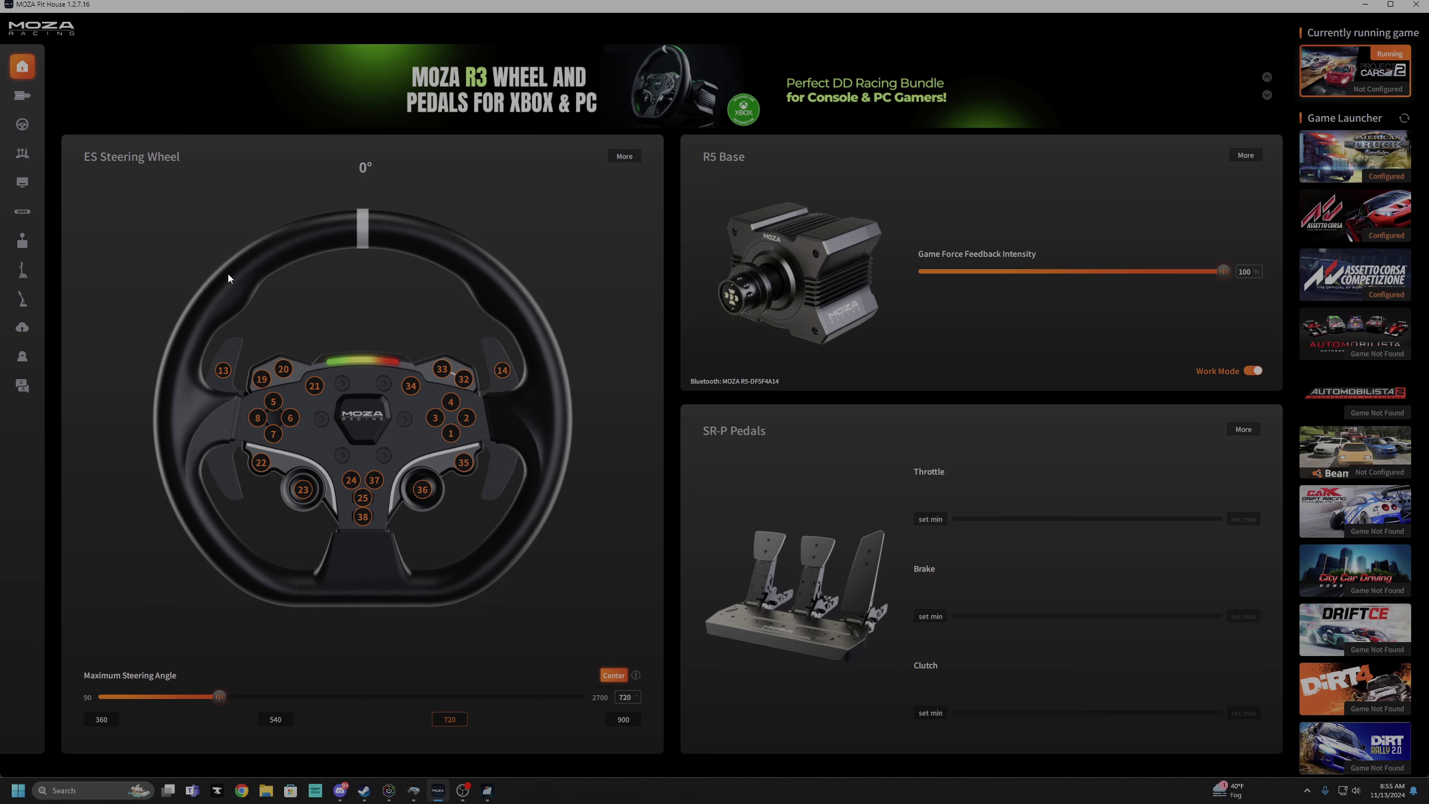
# With the Pit House wheel angle reading 0°, switch back to the running Project CARS 2
pyautogui.hotkey('alt', 'Tab')
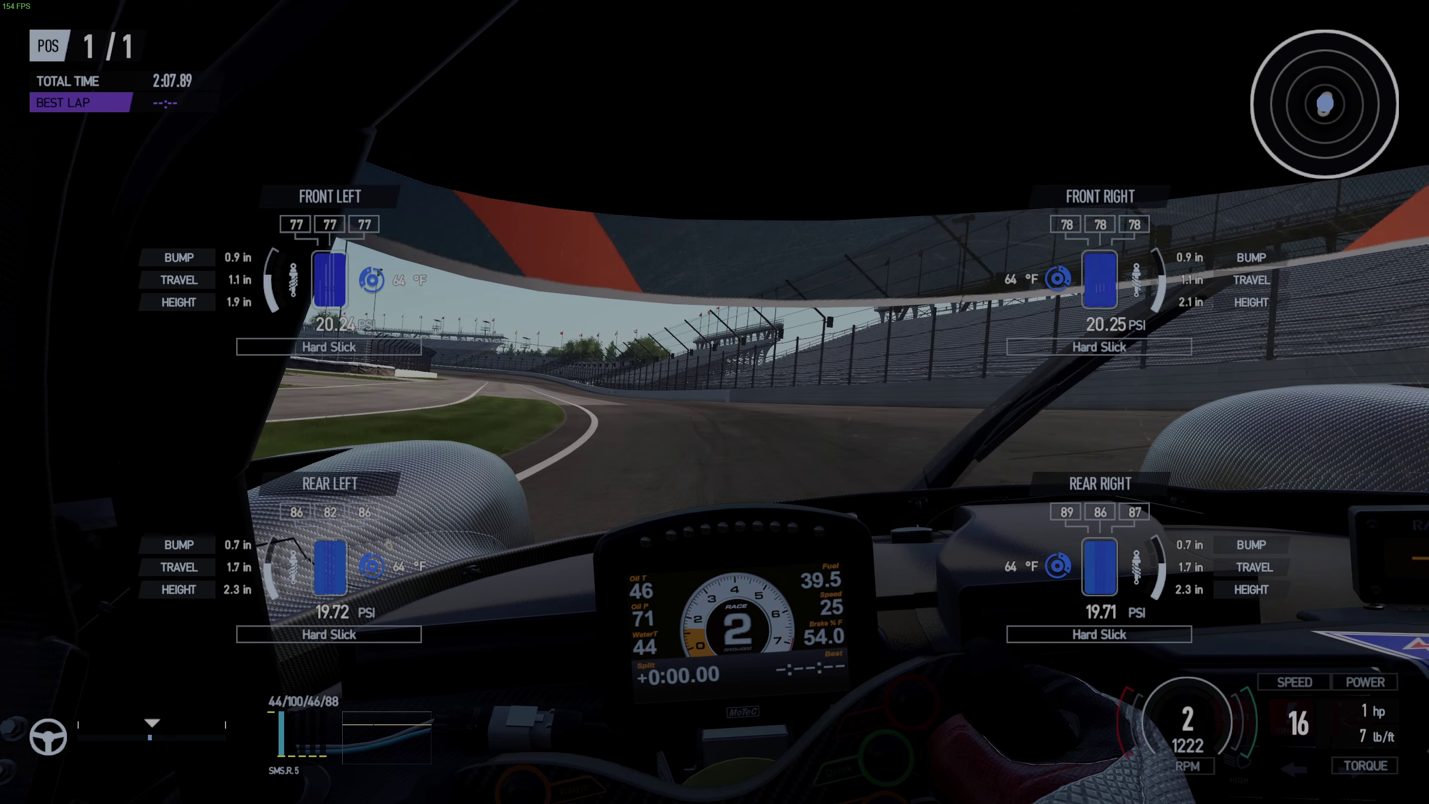
# Pause the test drive, exit Project CARS 2 to the desktop, and bring OBS Studio forward
pyautogui.press('Escape')
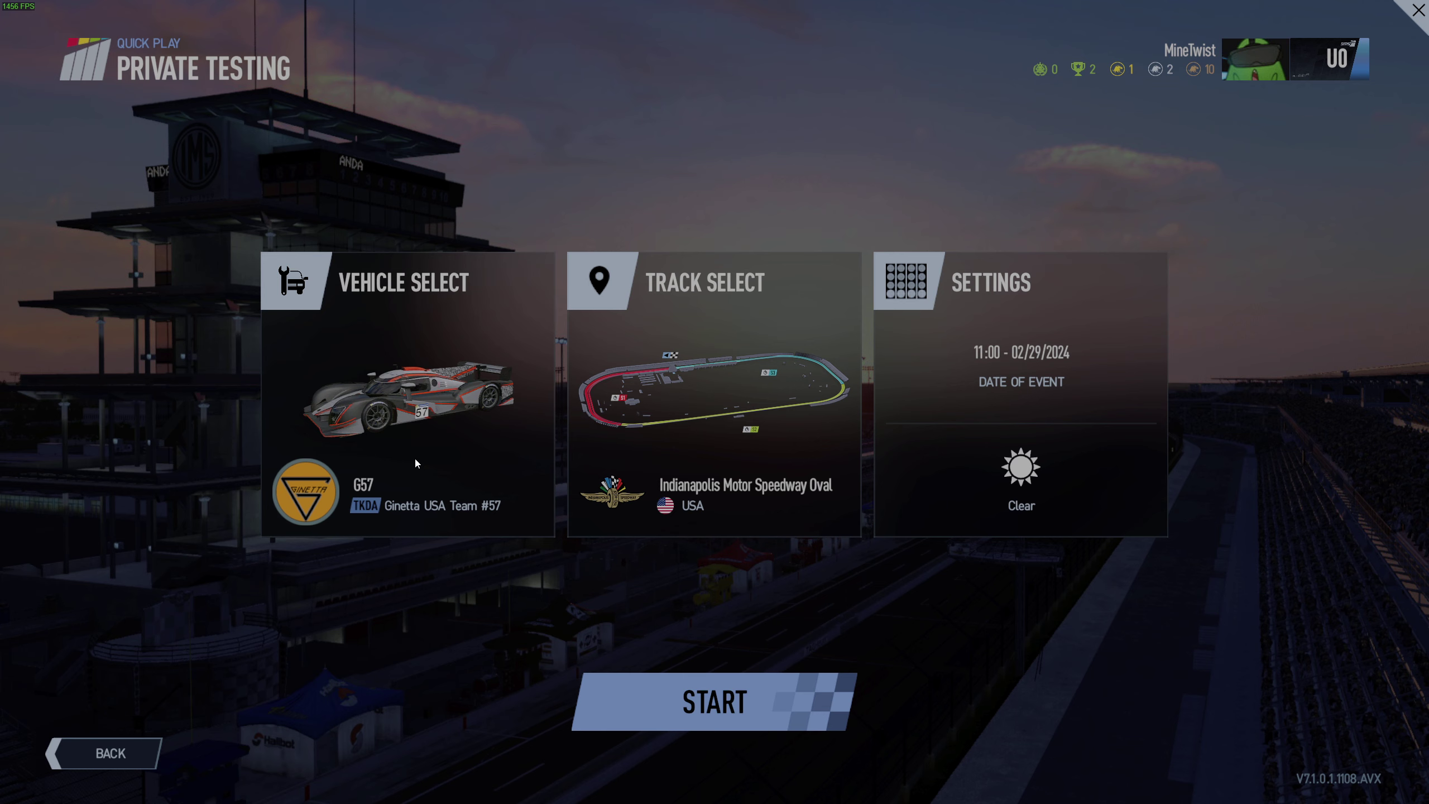
pyautogui.press('Up')
pyautogui.press('Right')
pyautogui.press('Right')
pyautogui.click(1418, 8)
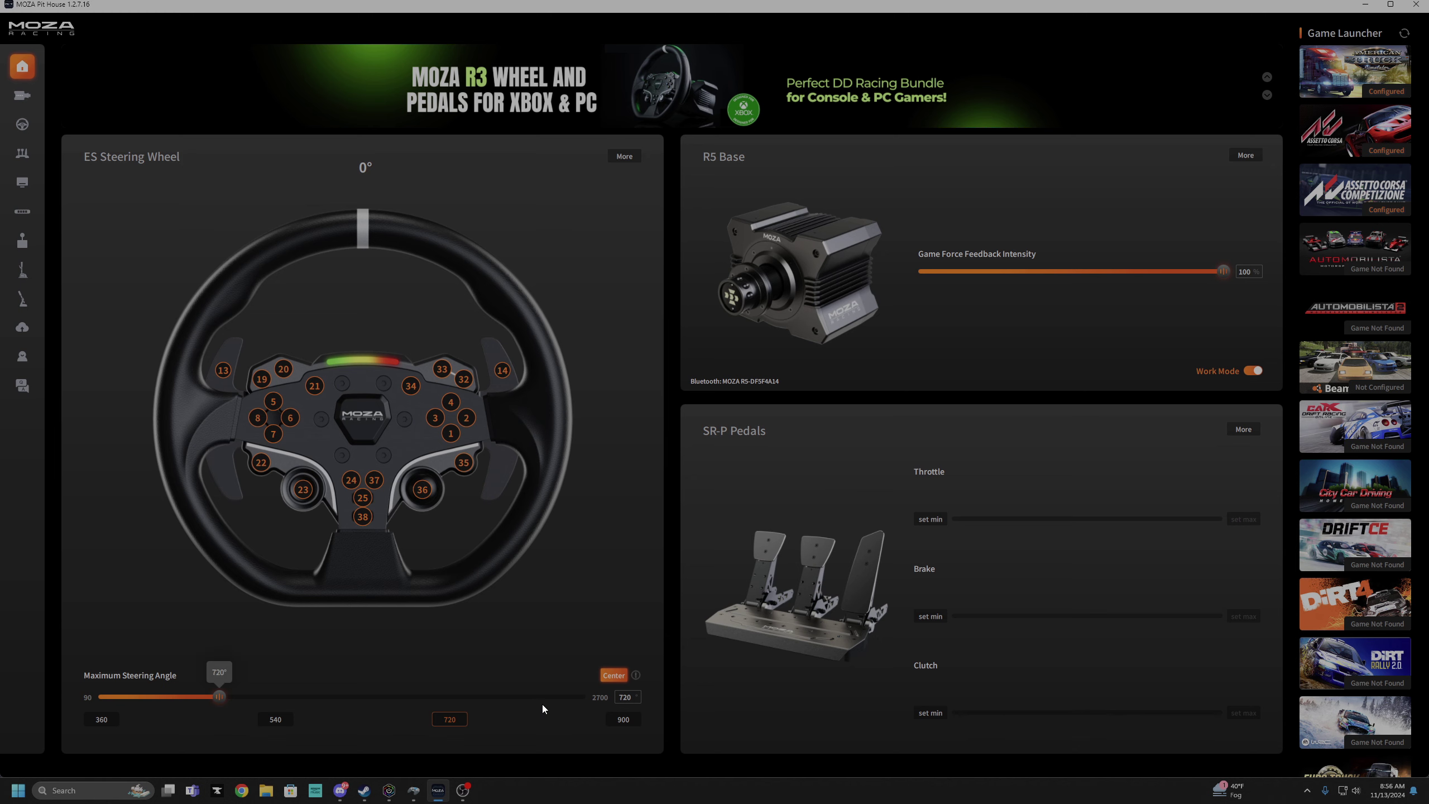
pyautogui.click(462, 790)
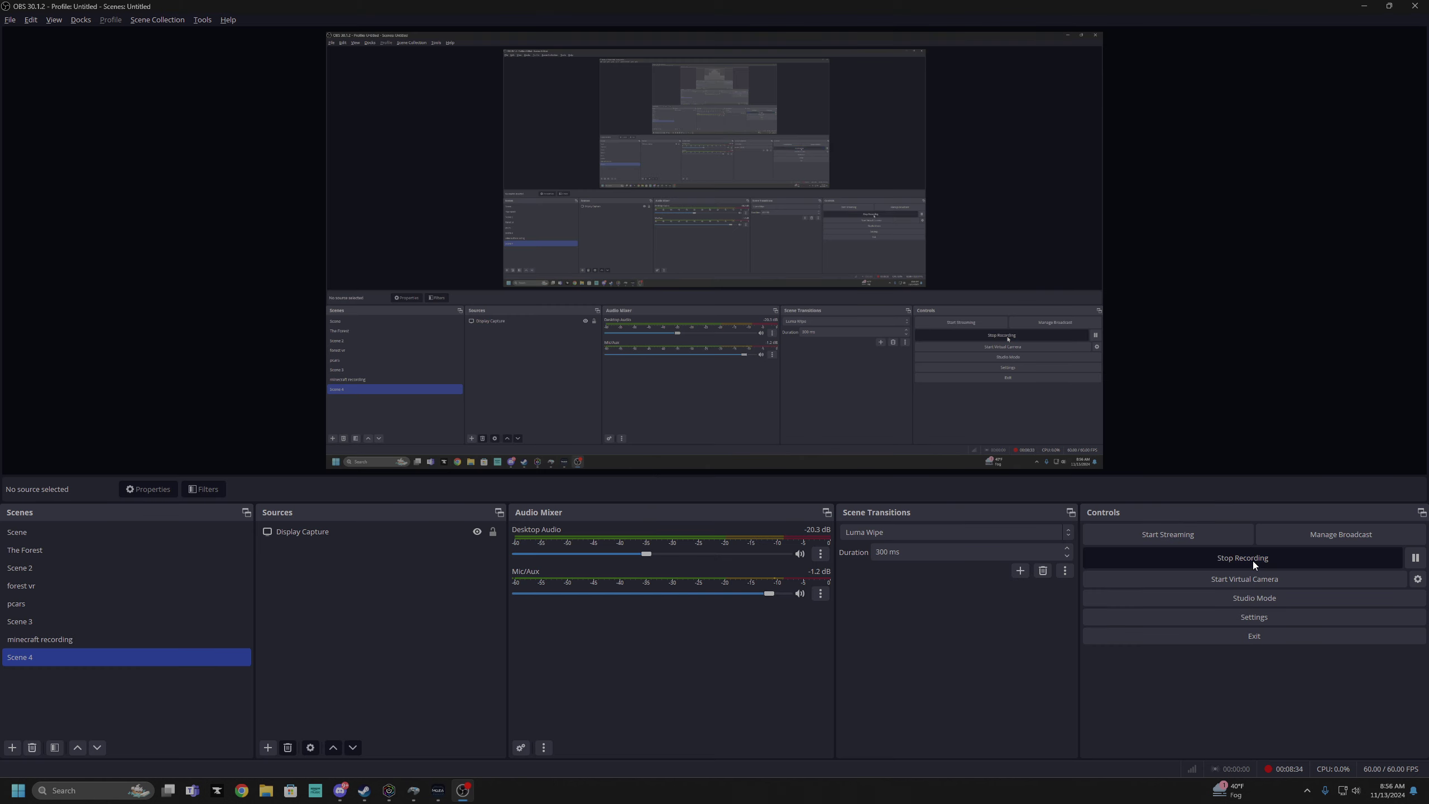